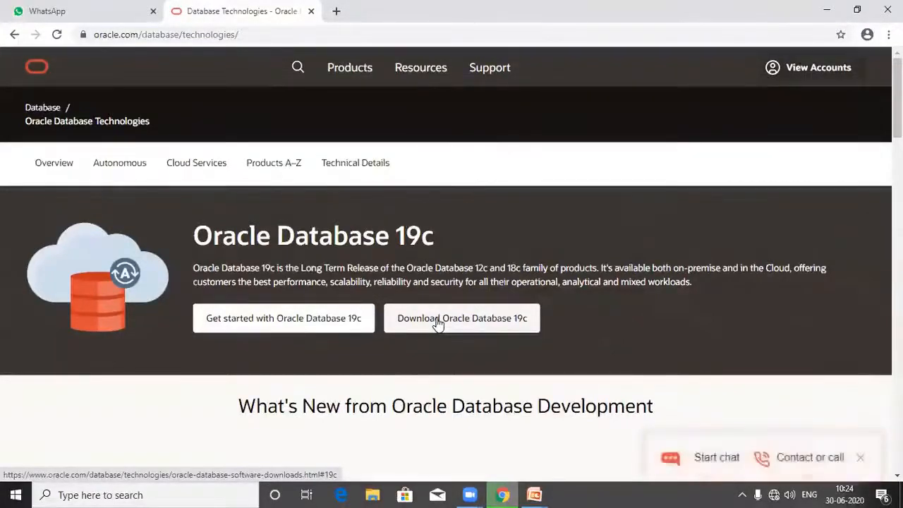
# Open the Oracle Database 19c downloads page and scroll down to the Oracle Database Express Edition links.
pyautogui.click(437, 322)
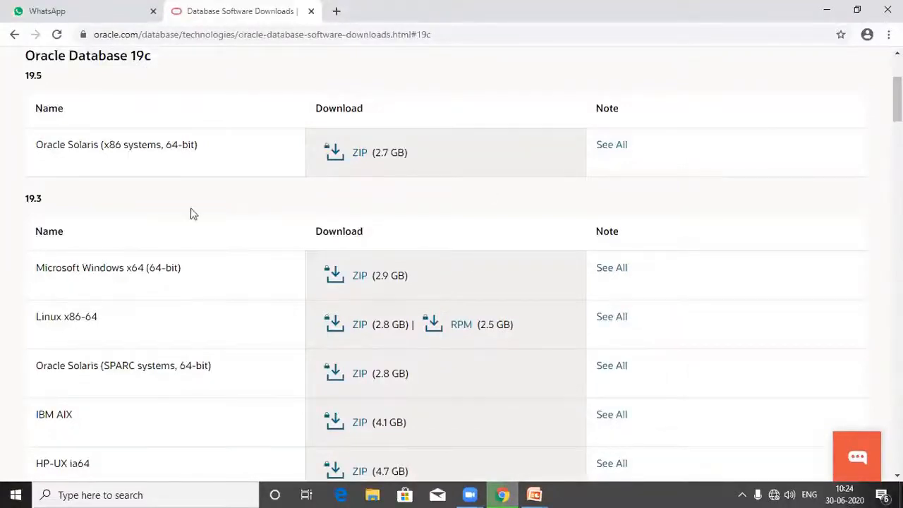
pyautogui.scroll(3, 190, 214)
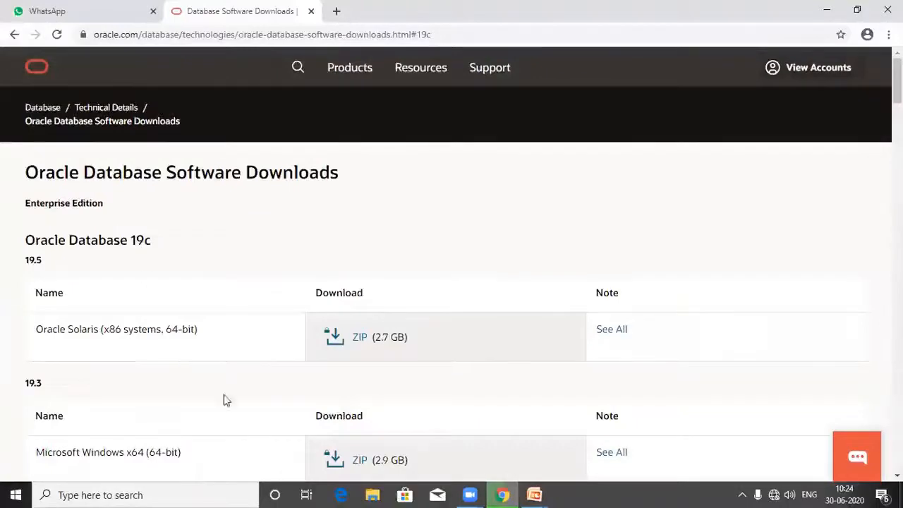
pyautogui.scroll(-3, 187, 310)
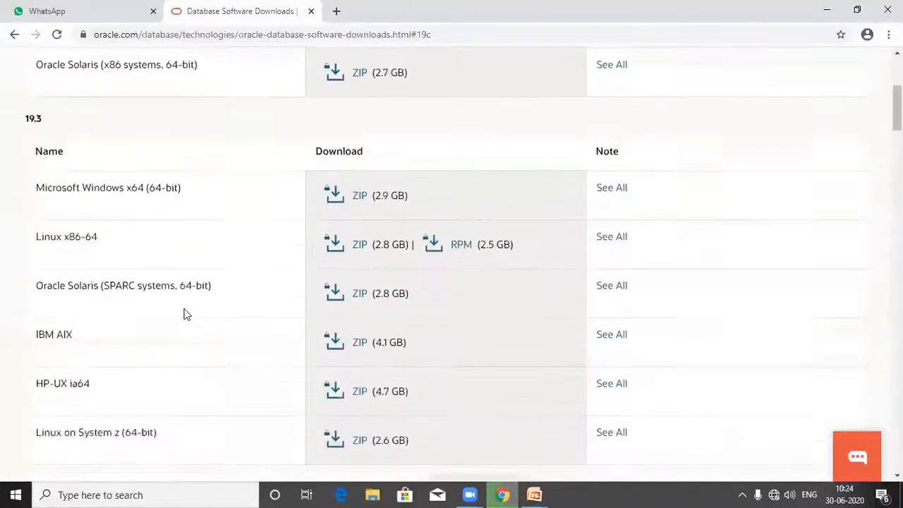
pyautogui.scroll(-3, 185, 311)
pyautogui.scroll(-3, 185, 315)
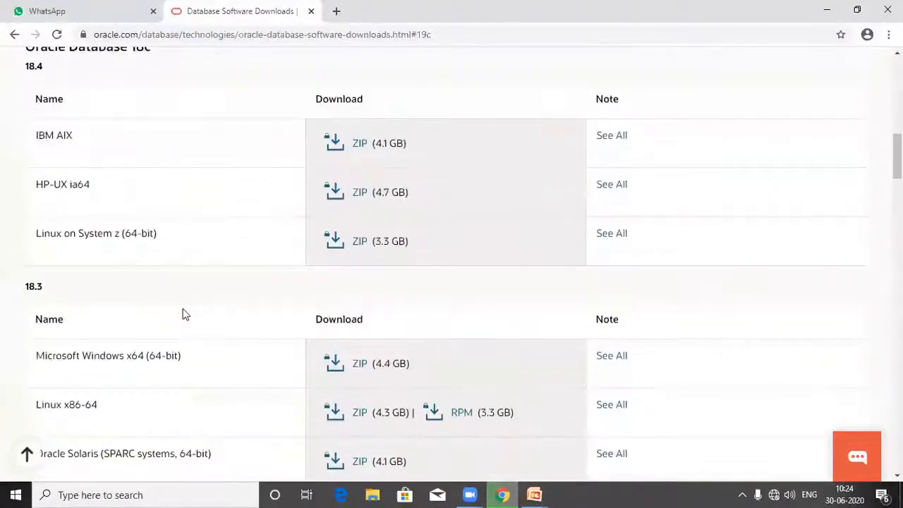
pyautogui.scroll(-3, 182, 313)
pyautogui.scroll(-2, 182, 317)
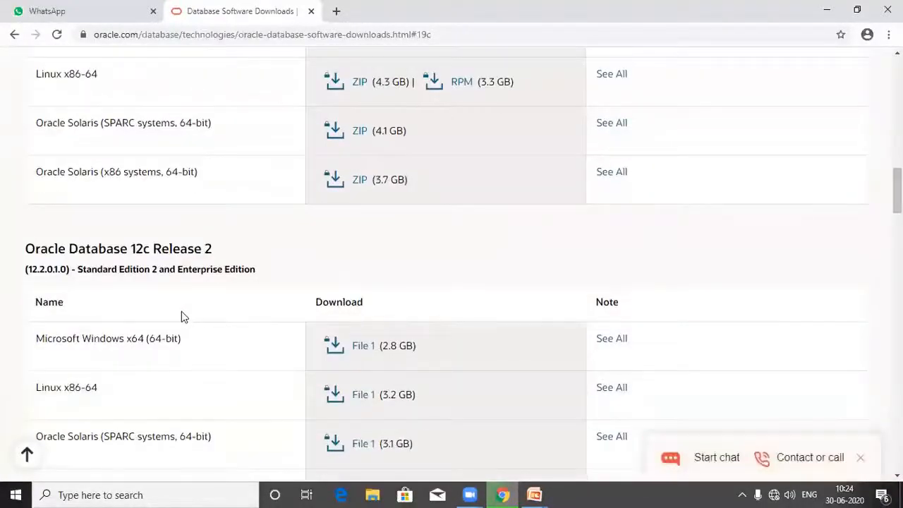
pyautogui.scroll(-6, 182, 316)
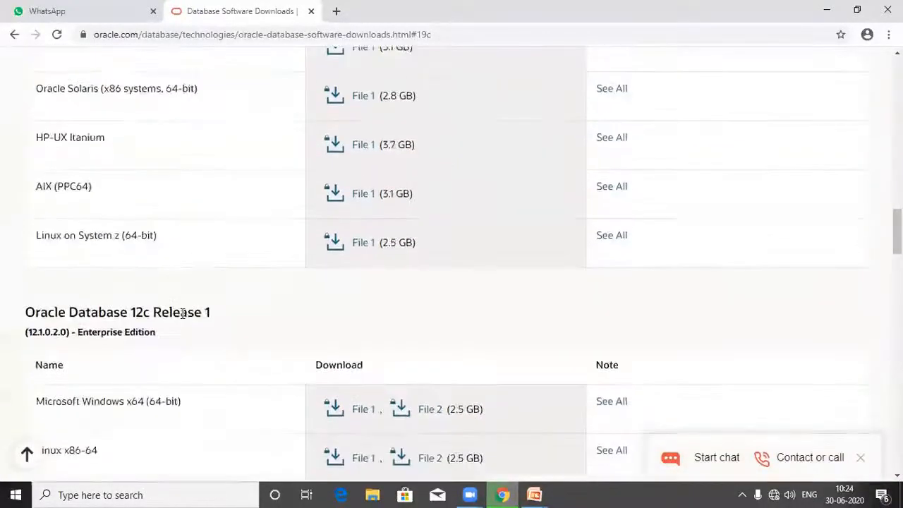
pyautogui.scroll(-10, 181, 316)
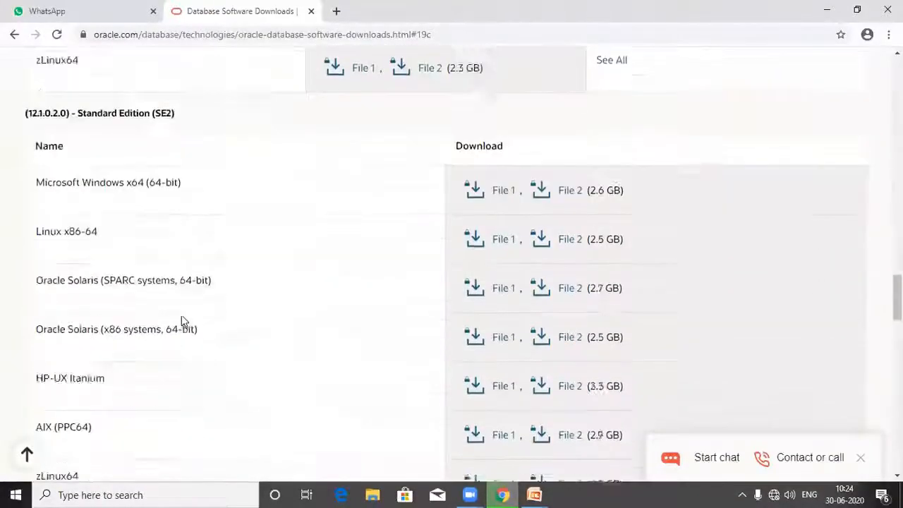
pyautogui.scroll(-12, 181, 321)
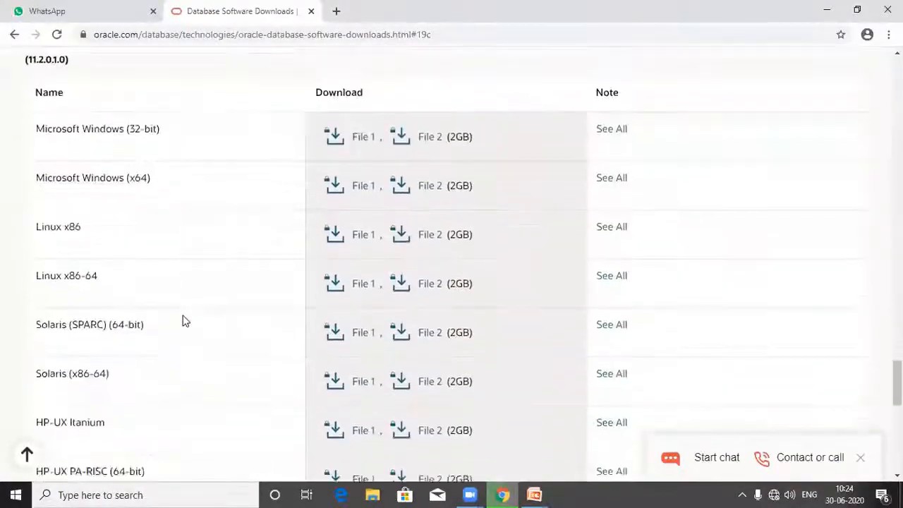
pyautogui.scroll(-10, 182, 321)
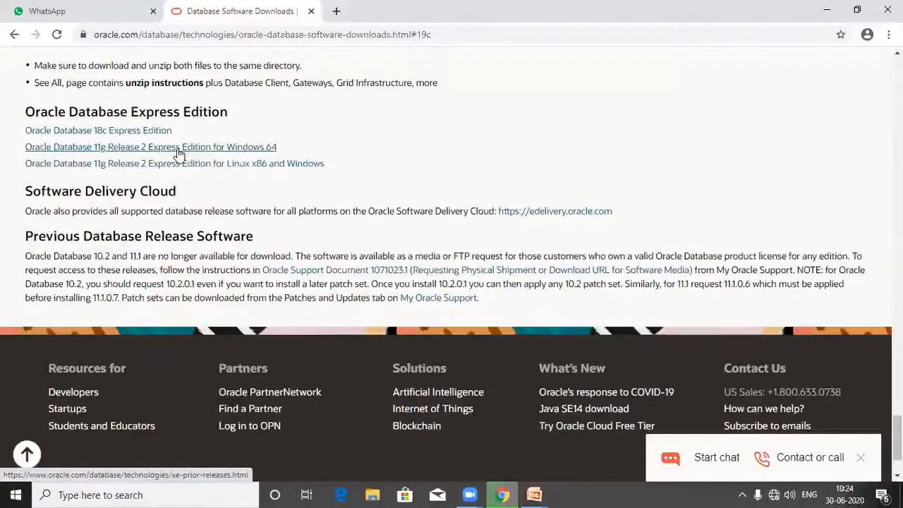
# Download Oracle Database 11gR2 Express Edition for Windows x64 from the XE Prior Release Archive.
pyautogui.click(179, 153)
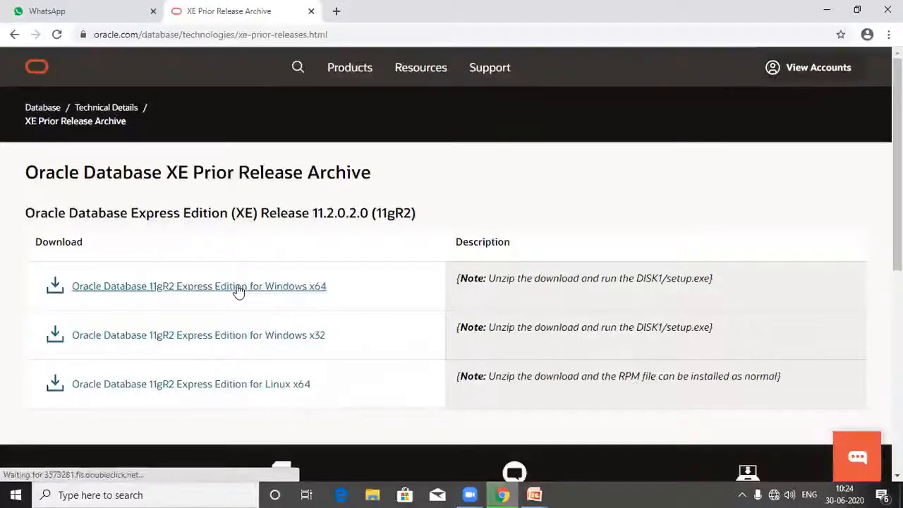
pyautogui.click(239, 286)
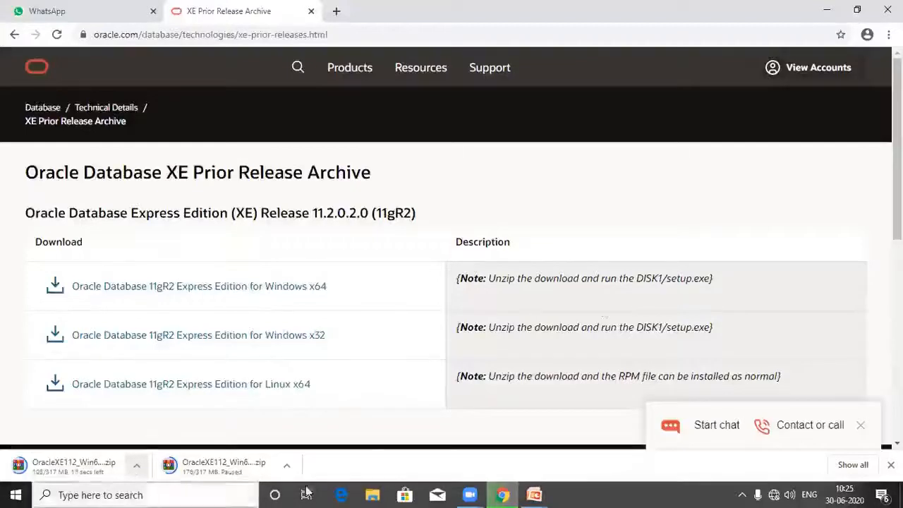
# Sign out of the Oracle account.
pyautogui.click(818, 69)
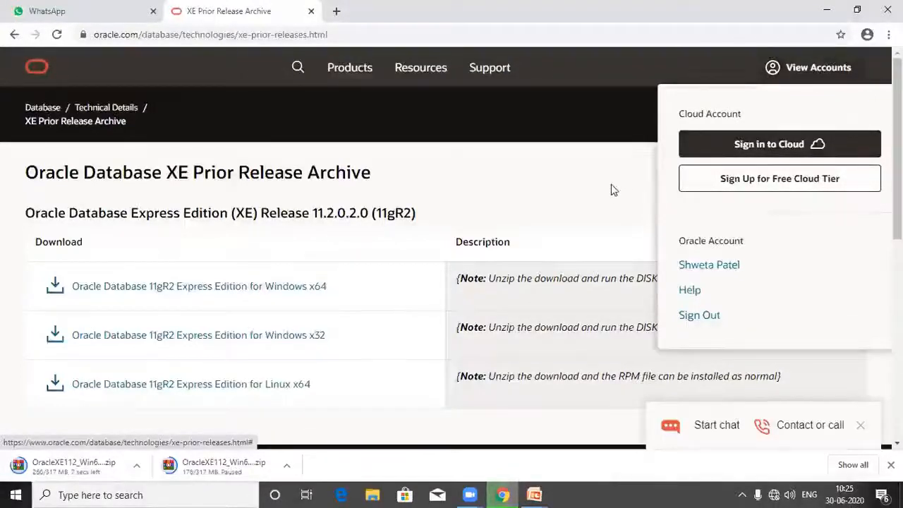
pyautogui.click(697, 316)
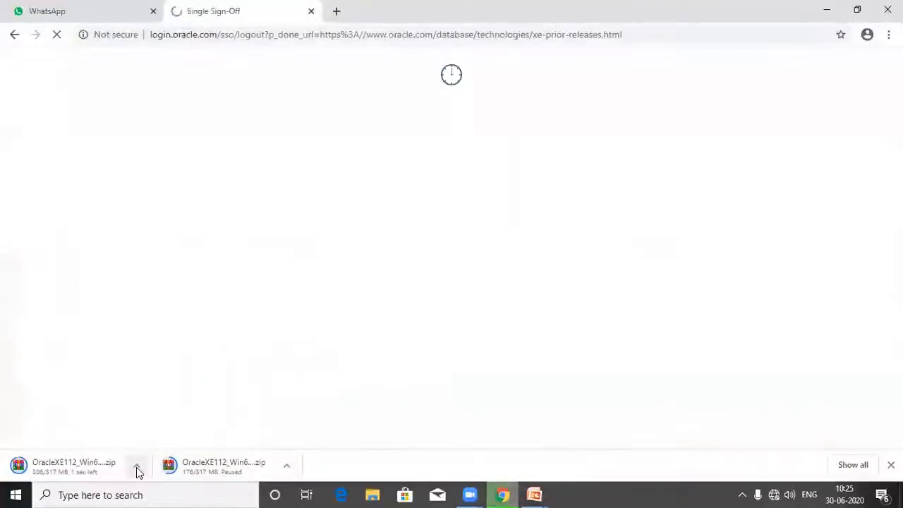
# Open the downloaded archive's folder and extract the OracleXE112_Win64 (2) zip archive.
pyautogui.click(137, 471)
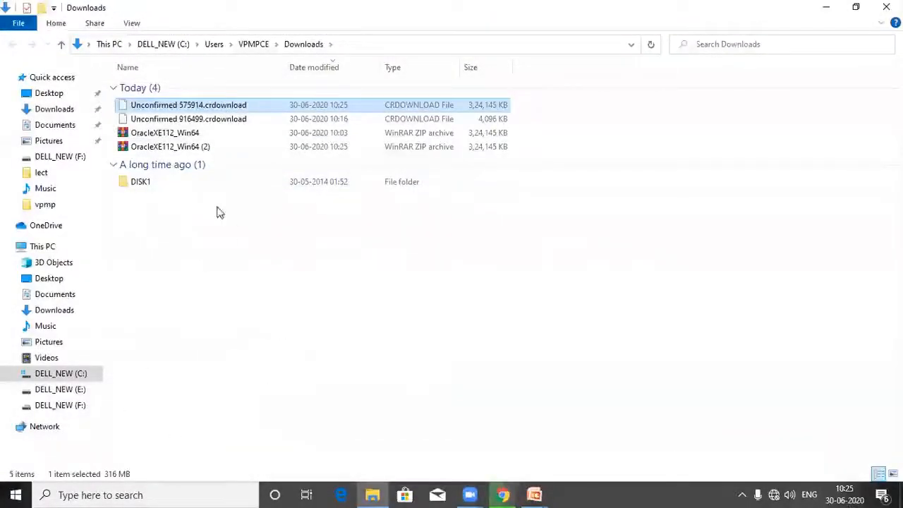
pyautogui.rightClick(161, 150)
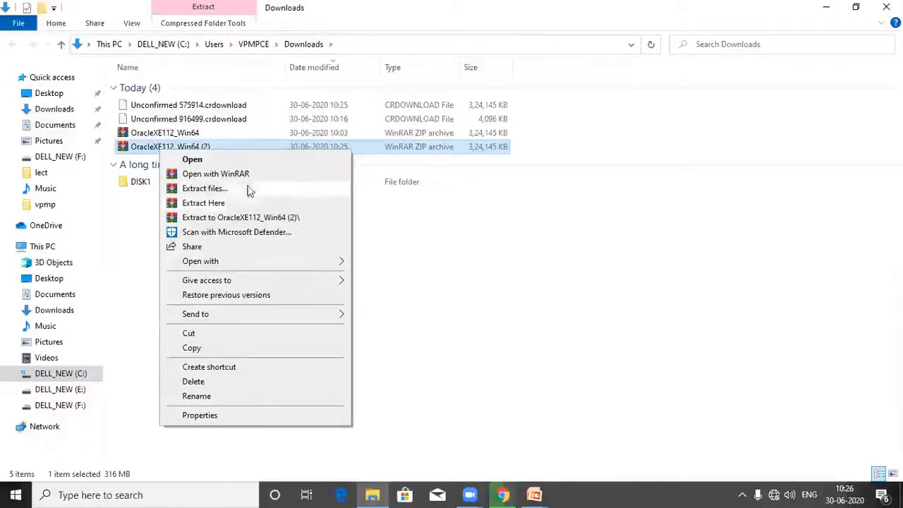
pyautogui.click(170, 229)
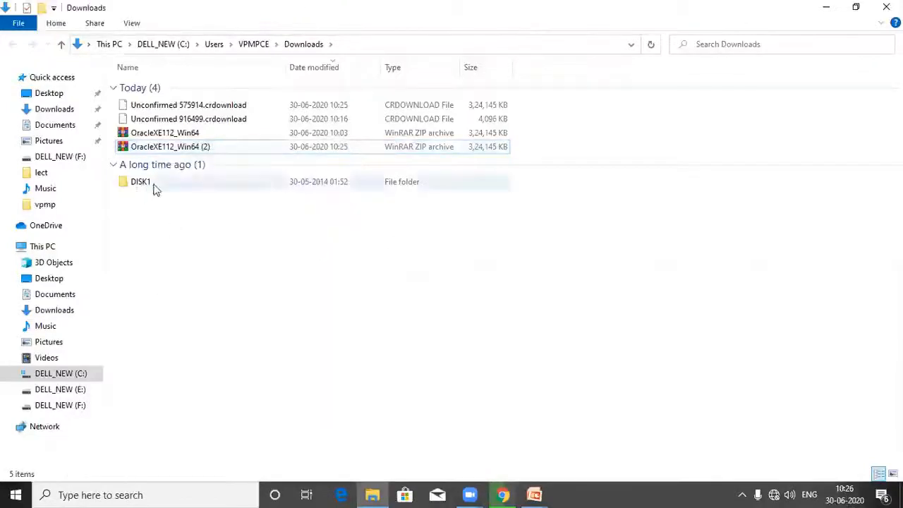
# Open the DISK1 folder and launch the setup application.
pyautogui.moveTo(154, 187)
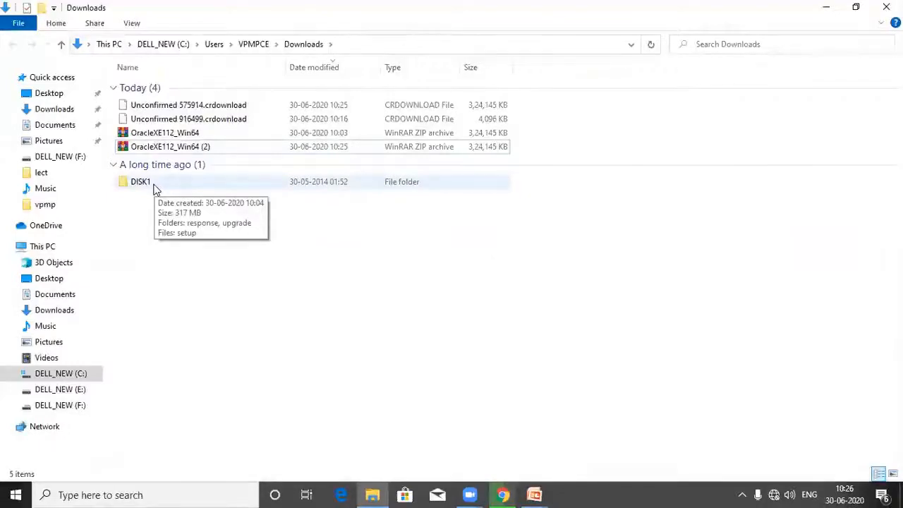
pyautogui.doubleClick(154, 184)
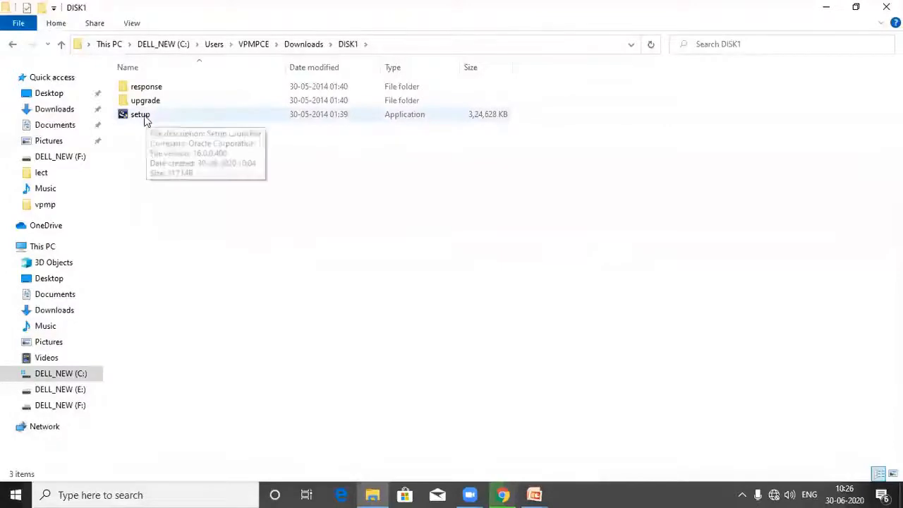
pyautogui.doubleClick(146, 118)
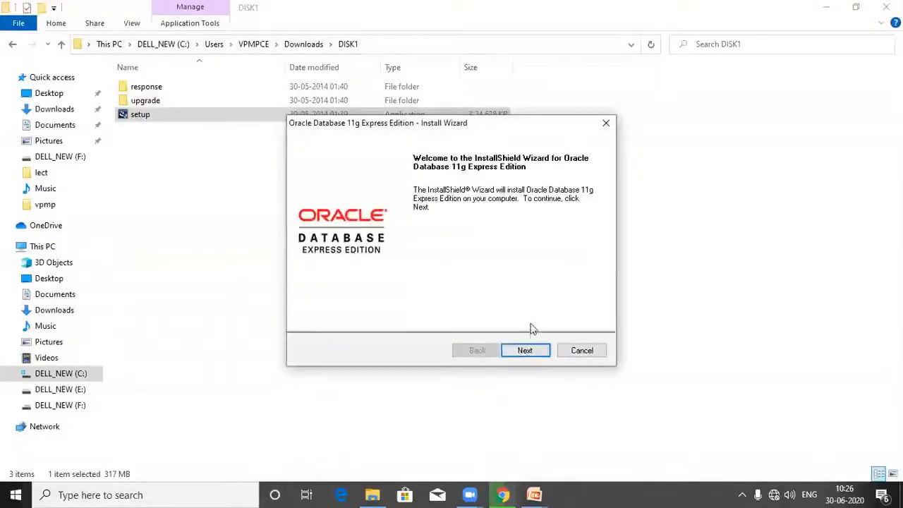
# Accept the license agreement and keep the default destination folder C:\oraclexe\ in the install wizard.
pyautogui.click(525, 352)
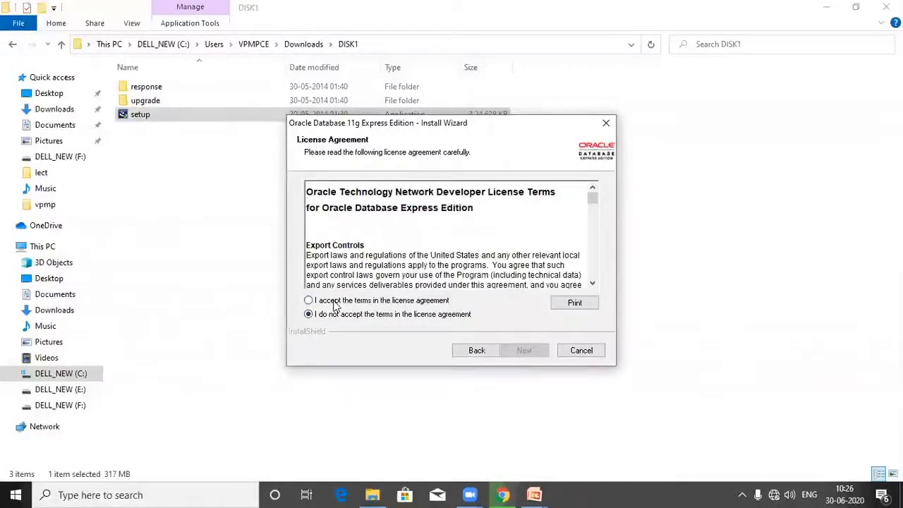
pyautogui.click(336, 302)
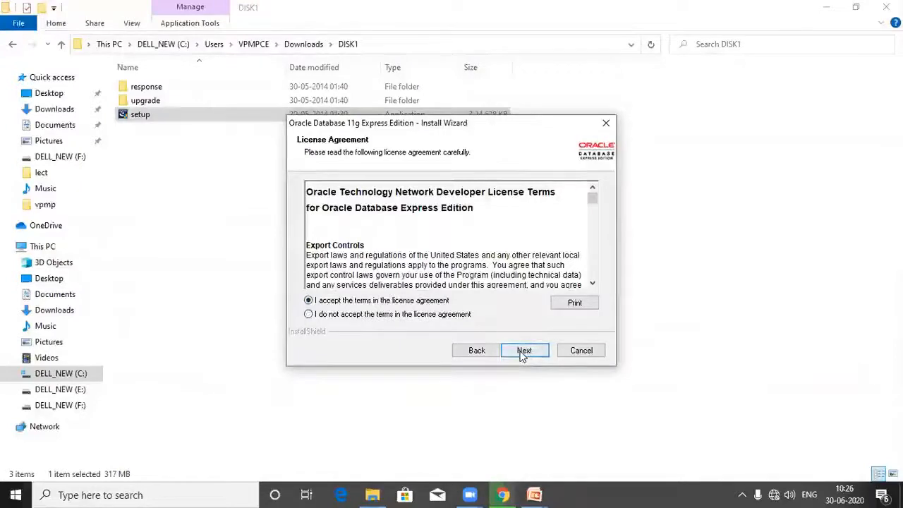
pyautogui.click(524, 351)
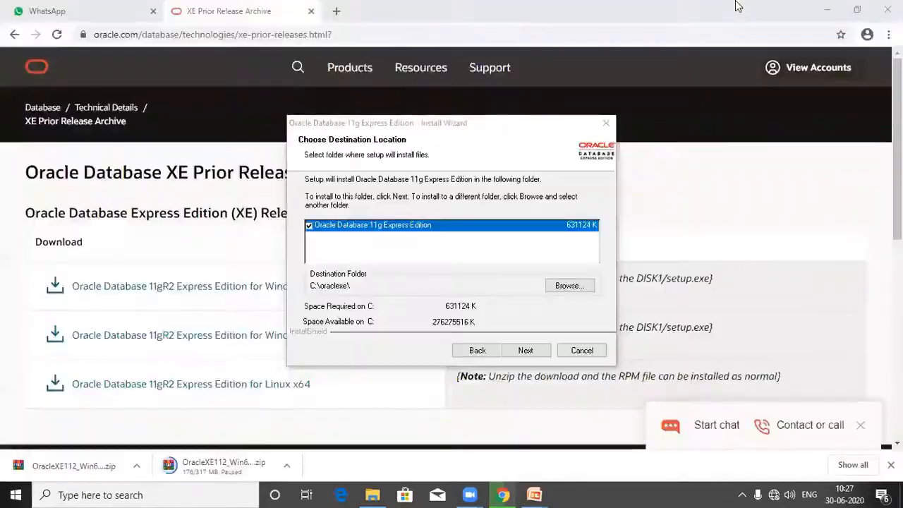
pyautogui.click(526, 351)
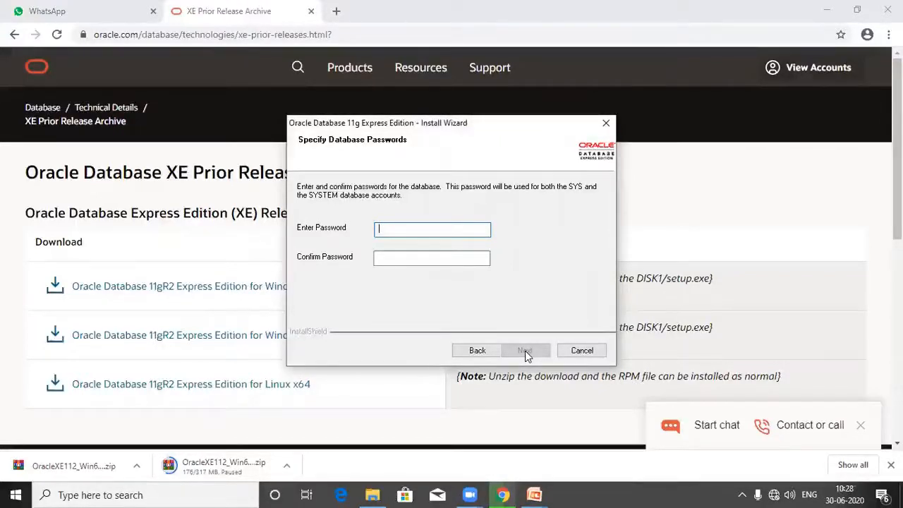
# Enter and confirm the database password for the SYS and SYSTEM accounts.
pyautogui.write('root')
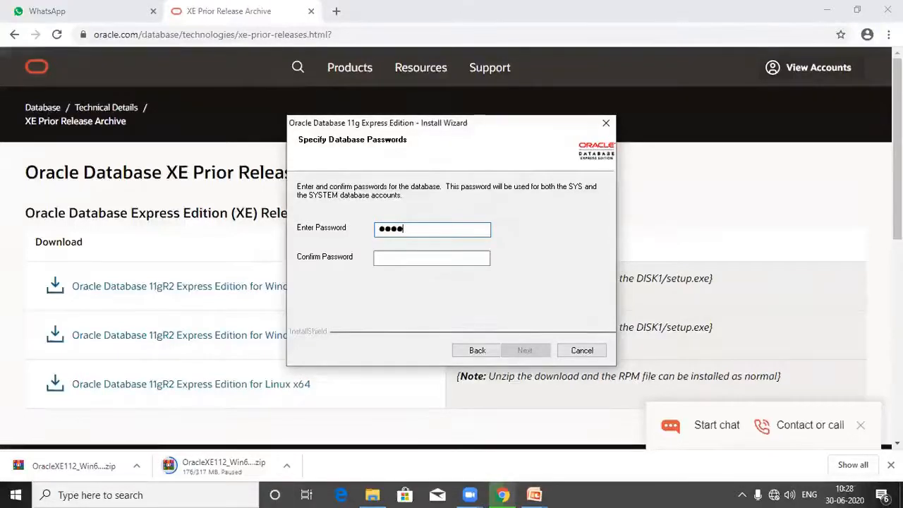
pyautogui.press('Tab')
pyautogui.write('root')
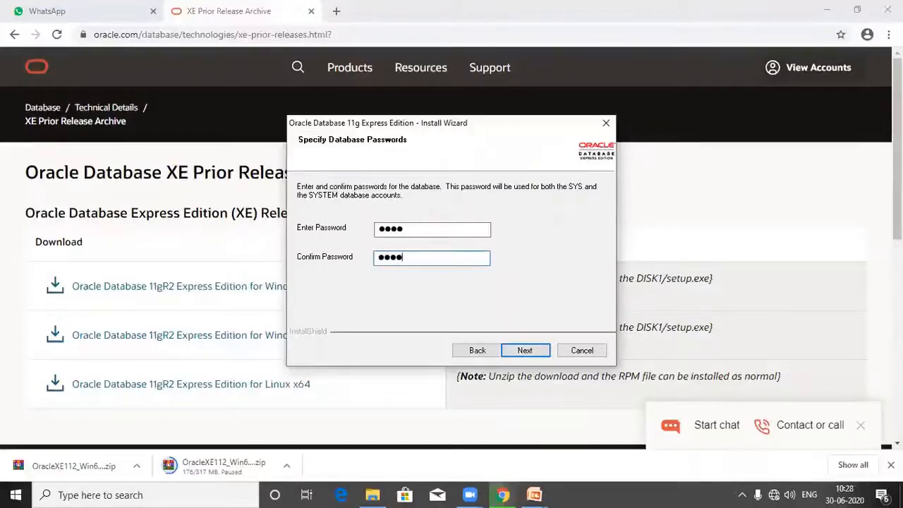
pyautogui.click(528, 357)
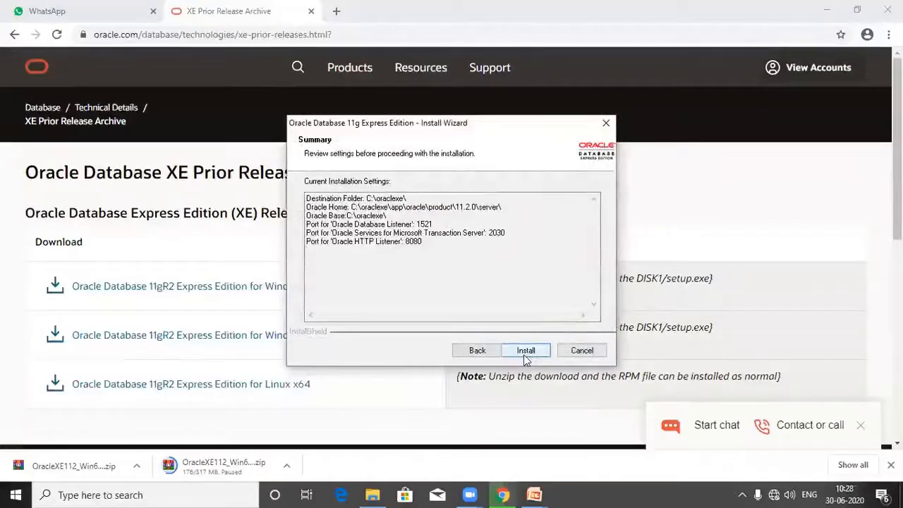
# Install Oracle Database 11g Express Edition and finish the wizard.
pyautogui.click(528, 351)
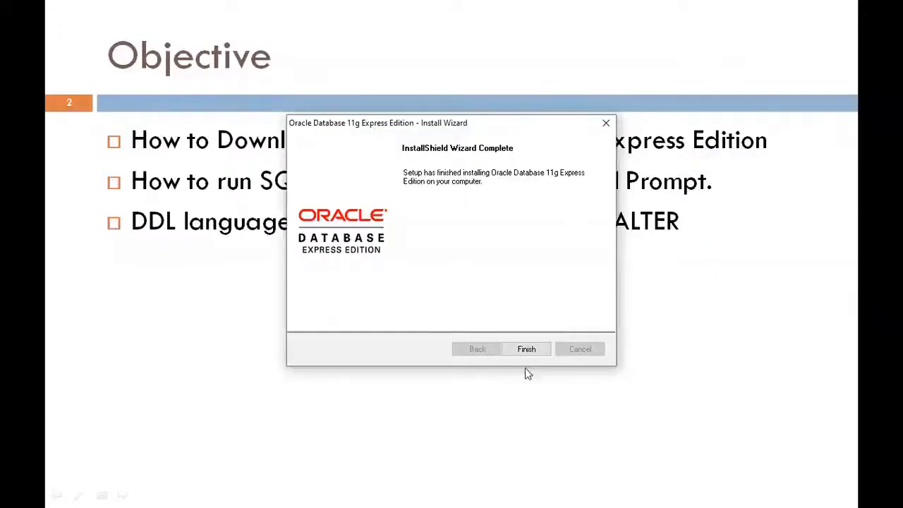
pyautogui.click(527, 349)
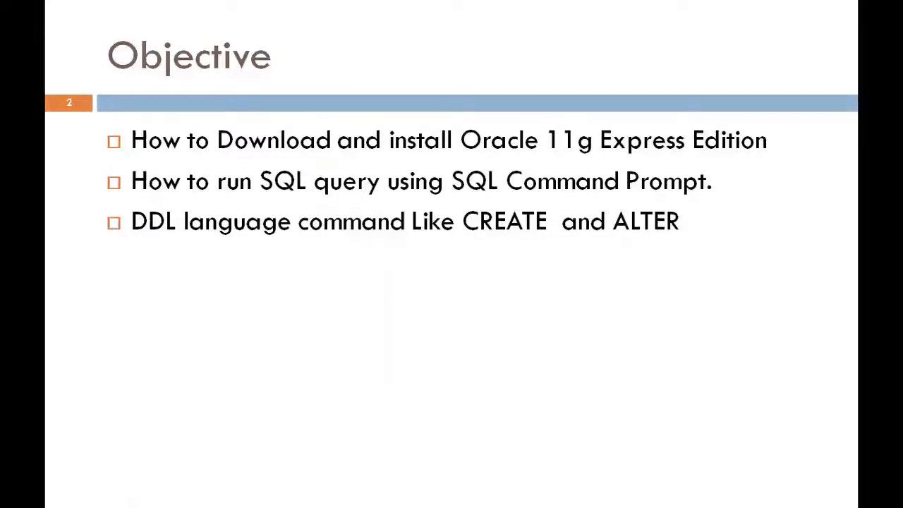
# Browse the Start menu's Oracle Database 11g Express Edition program group to locate its shortcuts.
pyautogui.press('super')
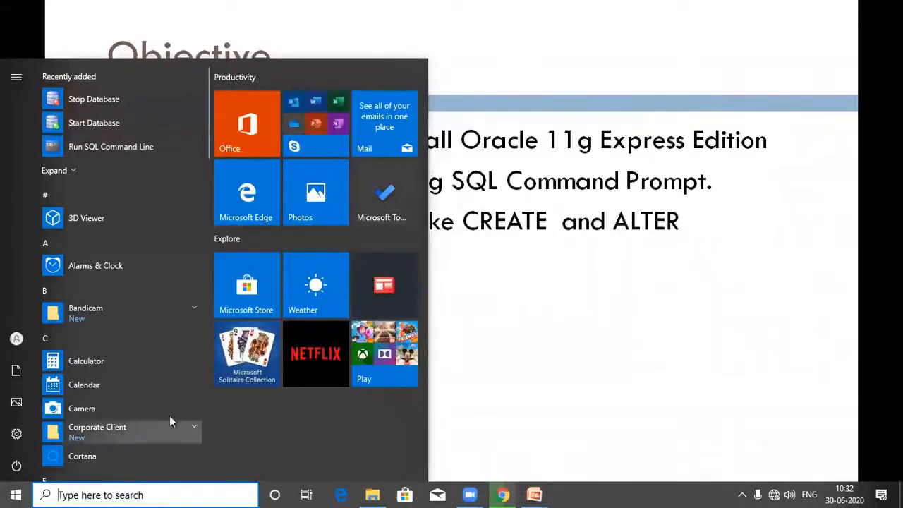
pyautogui.scroll(-3, 137, 383)
pyautogui.scroll(-6, 138, 385)
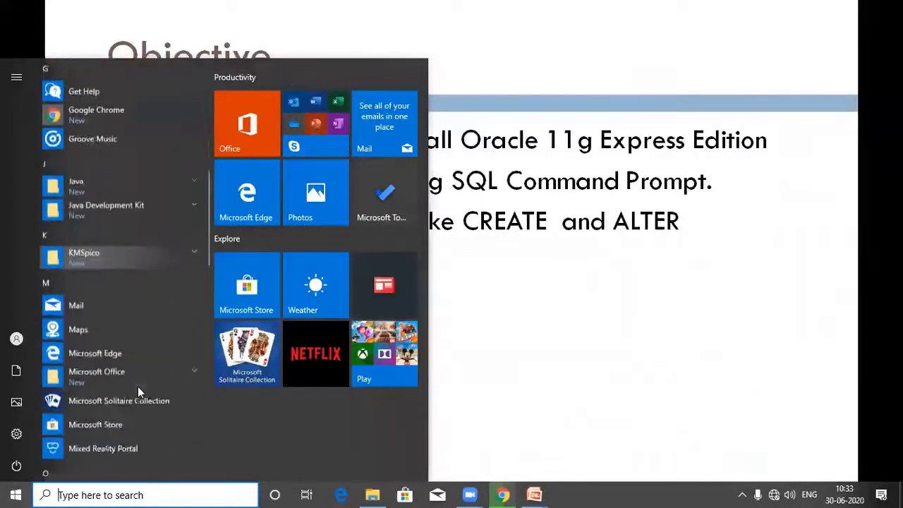
pyautogui.scroll(-3, 138, 386)
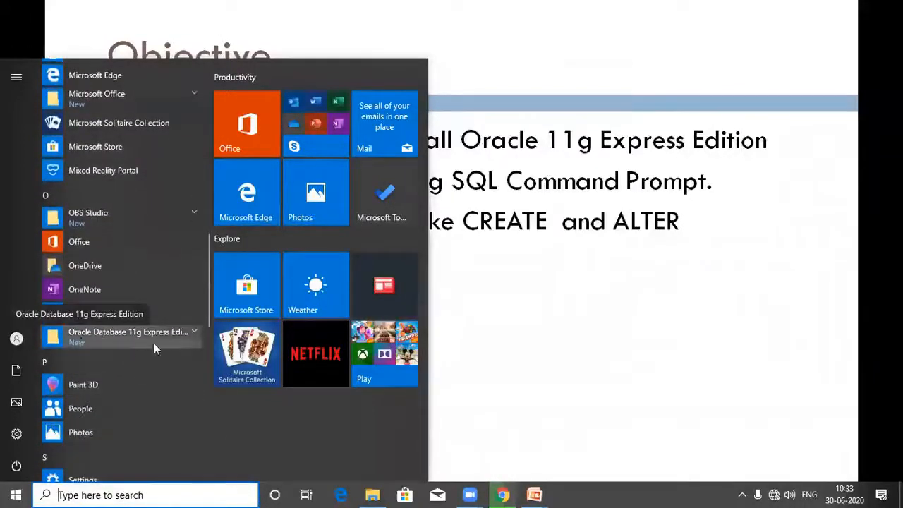
pyautogui.click(193, 331)
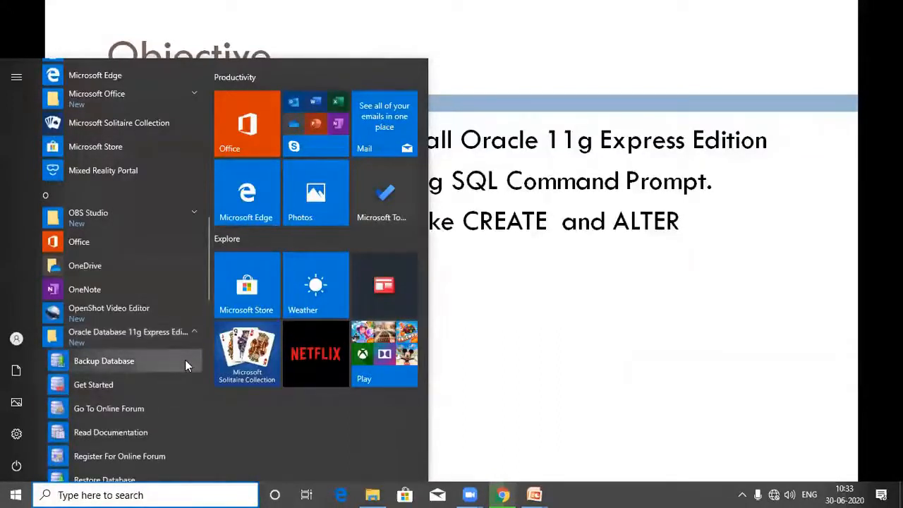
pyautogui.scroll(-1, 186, 361)
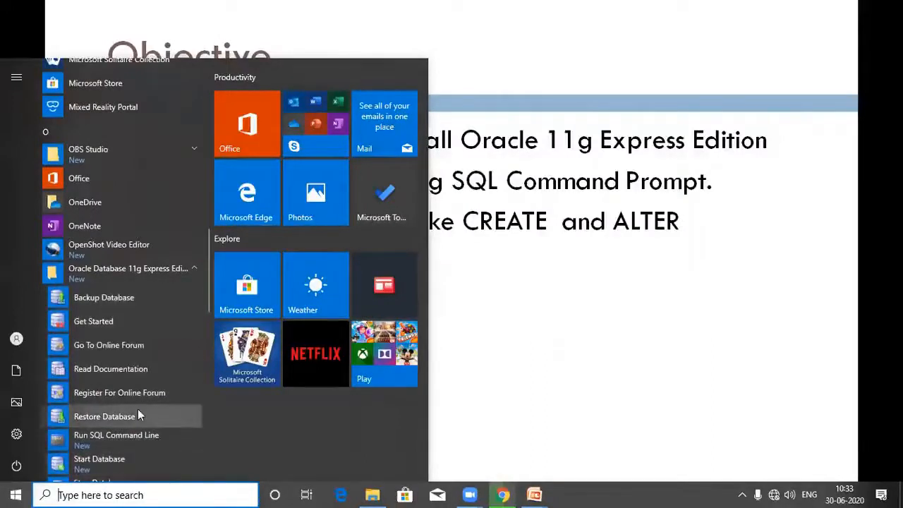
pyautogui.scroll(-3, 125, 409)
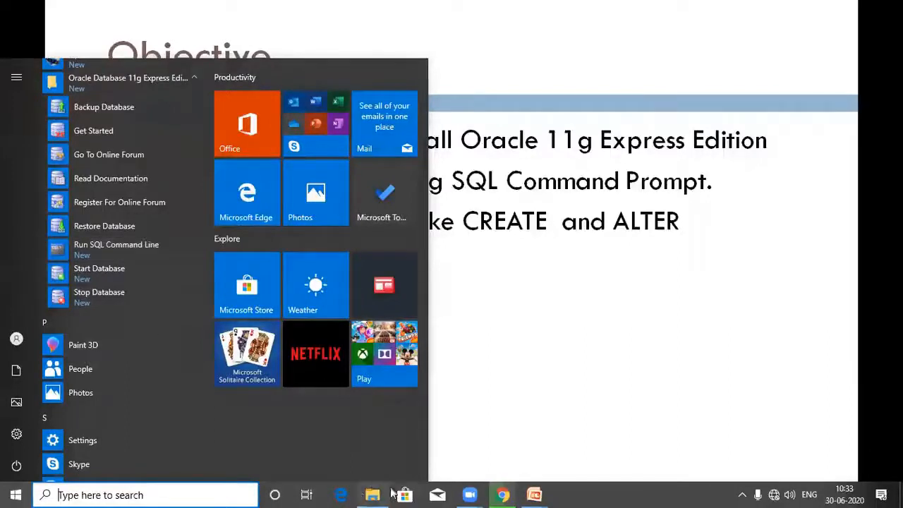
pyautogui.moveTo(370, 493)
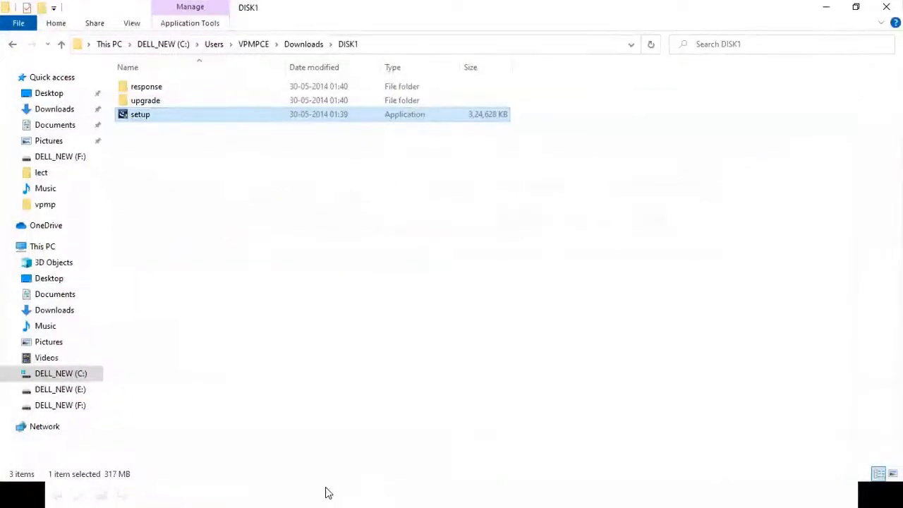
# Open the folder C:\oraclexe\app\oracle\product\11.2.0\server\bin.
pyautogui.click(61, 375)
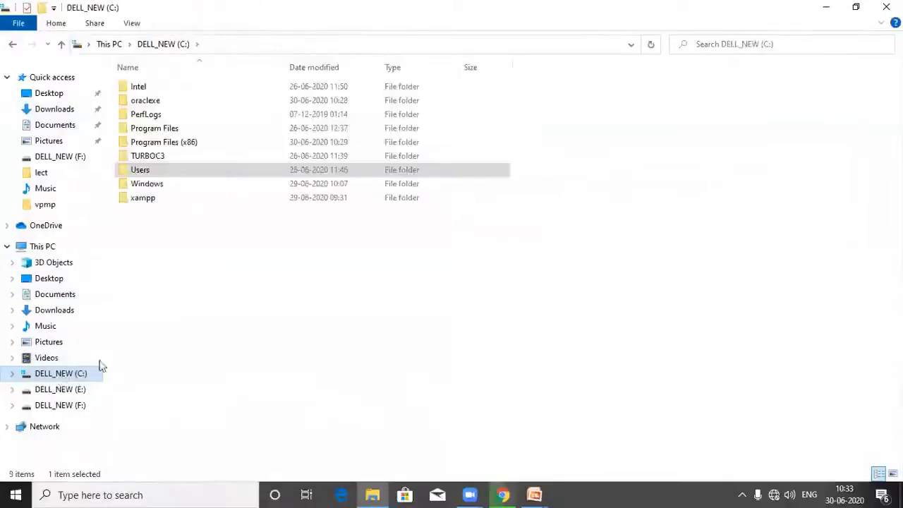
pyautogui.doubleClick(149, 103)
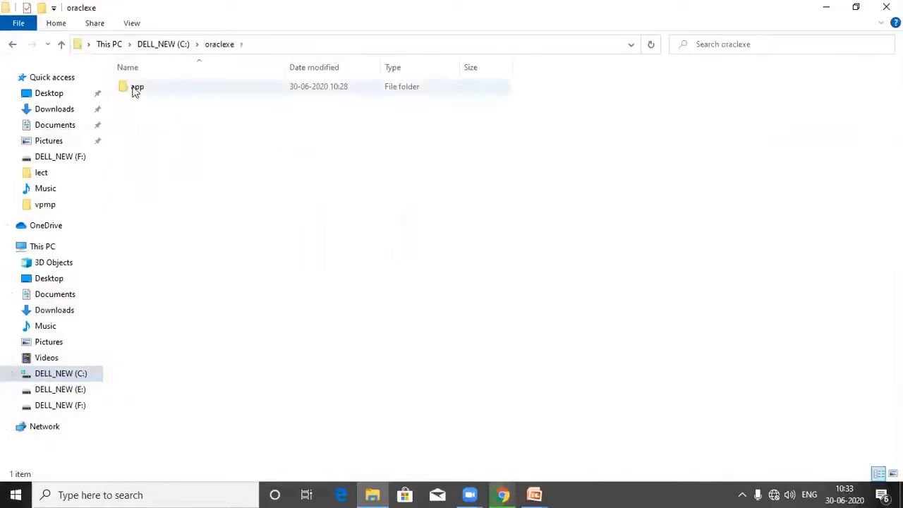
pyautogui.click(136, 88)
pyautogui.doubleClick(135, 88)
pyautogui.doubleClick(135, 89)
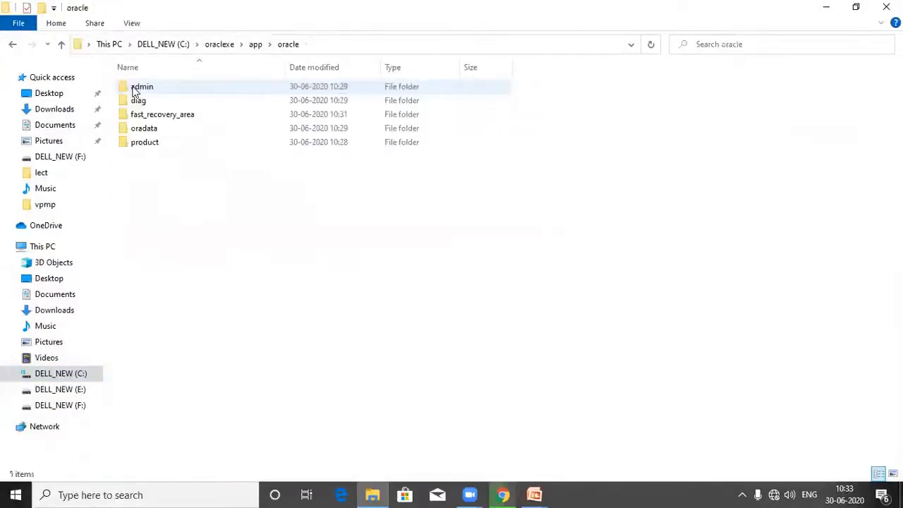
pyautogui.doubleClick(153, 144)
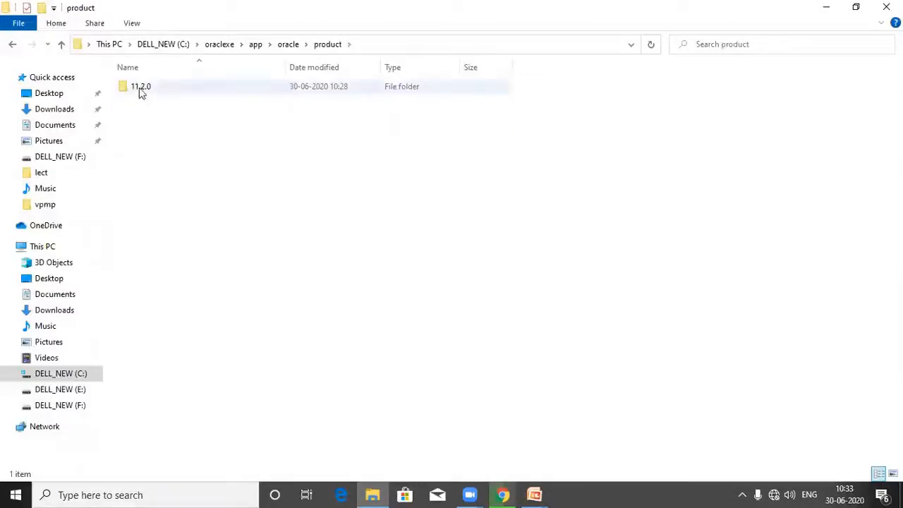
pyautogui.doubleClick(142, 90)
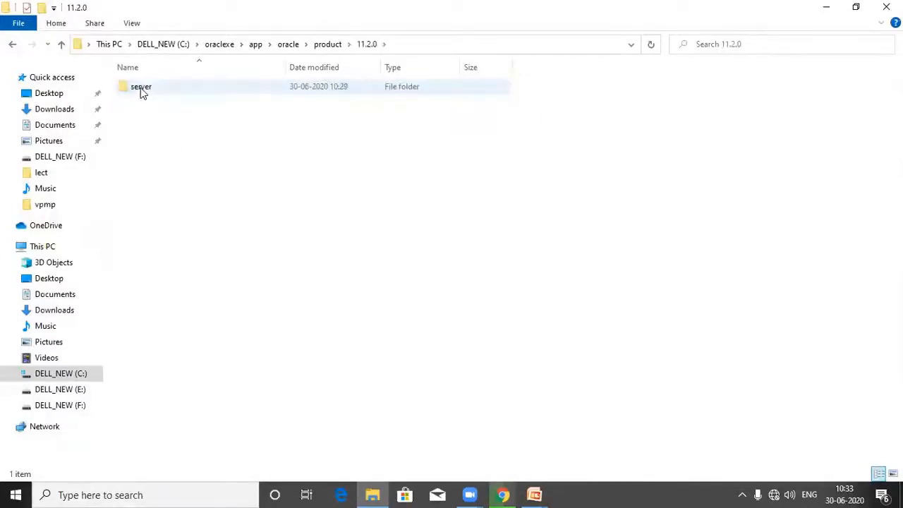
pyautogui.doubleClick(141, 87)
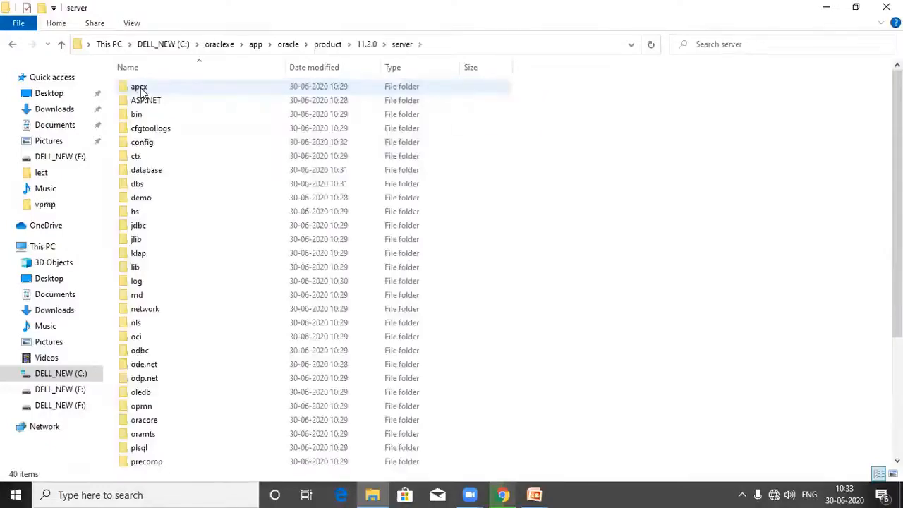
pyautogui.doubleClick(156, 116)
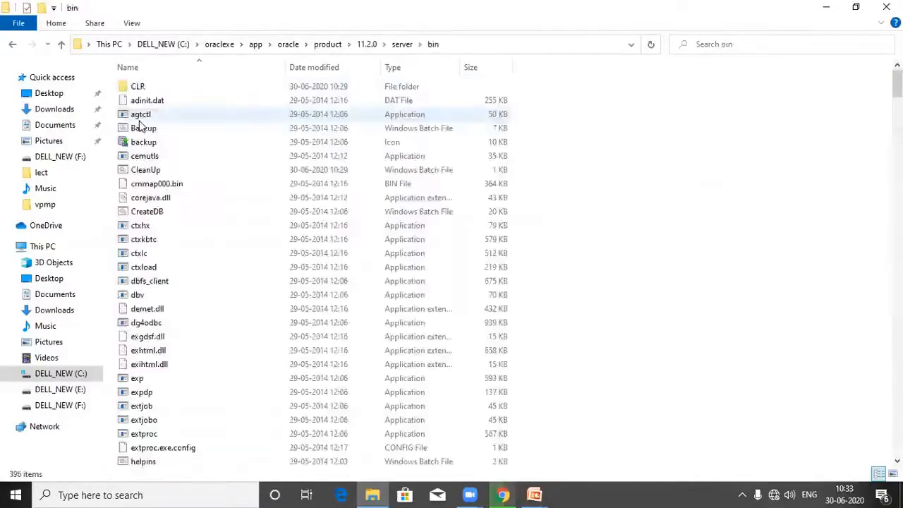
# Find the sqlplus application in the bin folder and send a shortcut to it to the Desktop.
pyautogui.write('sql')
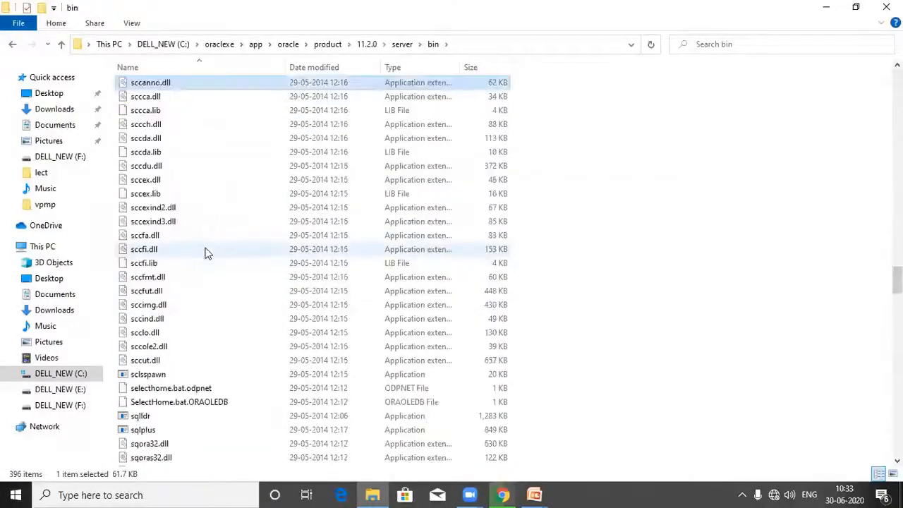
pyautogui.click(177, 431)
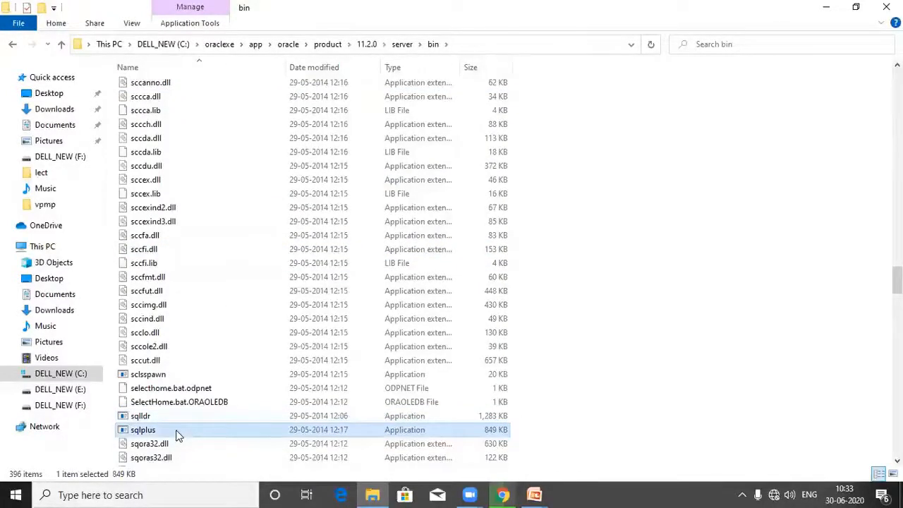
pyautogui.rightClick(177, 435)
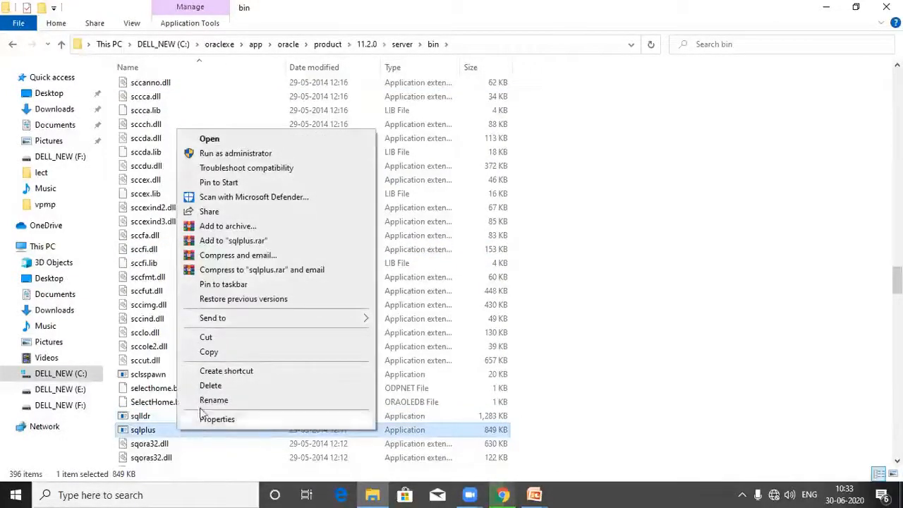
pyautogui.moveTo(259, 320)
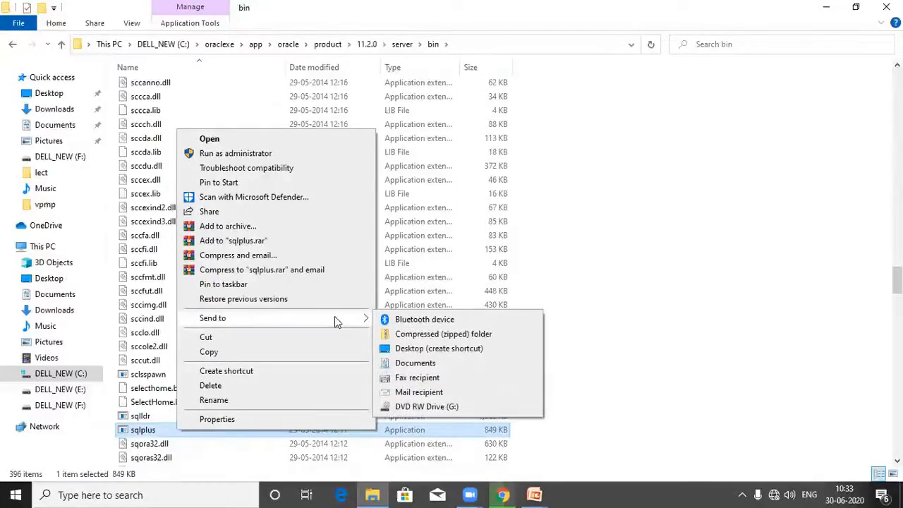
pyautogui.click(438, 349)
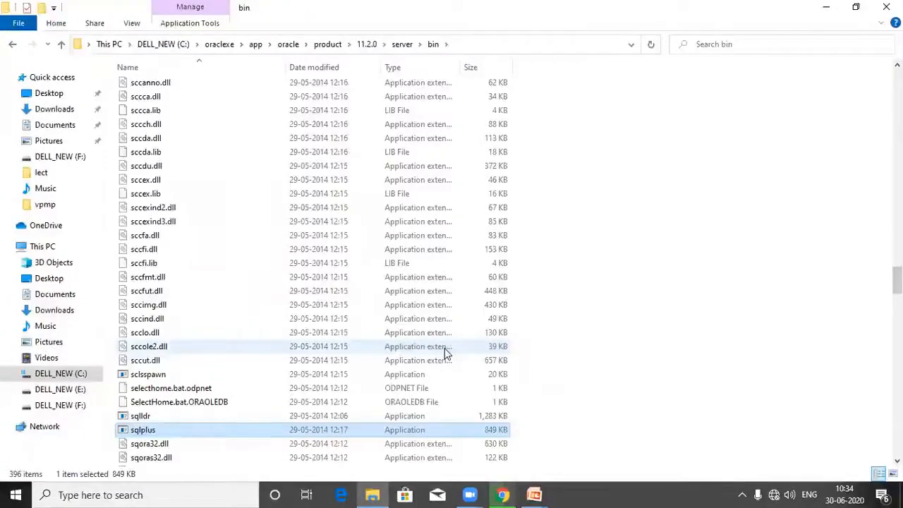
# Open the Desktop folder and launch the sqlplus shortcut.
pyautogui.click(826, 7)
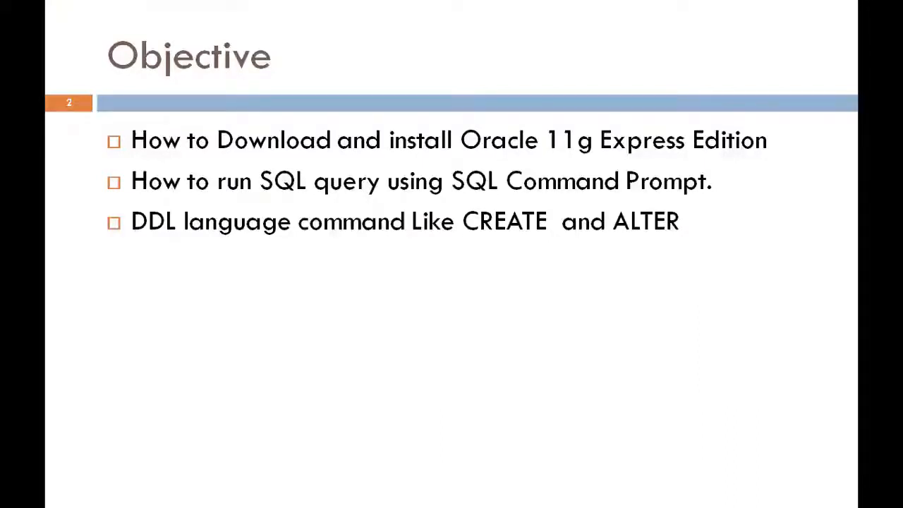
pyautogui.press('super')
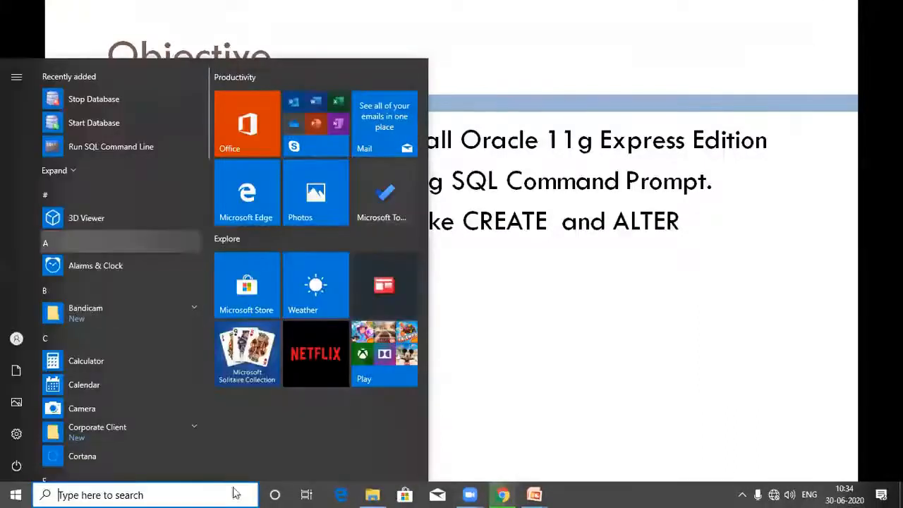
pyautogui.click(373, 495)
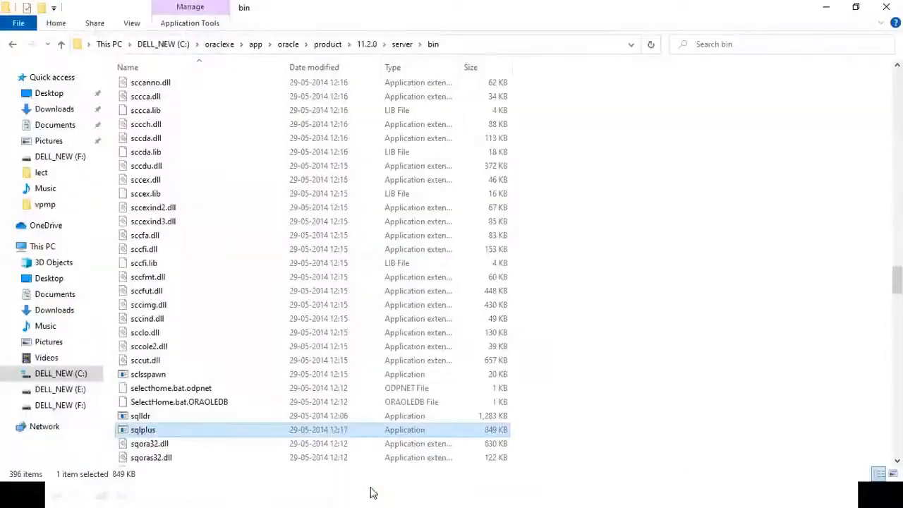
pyautogui.click(51, 95)
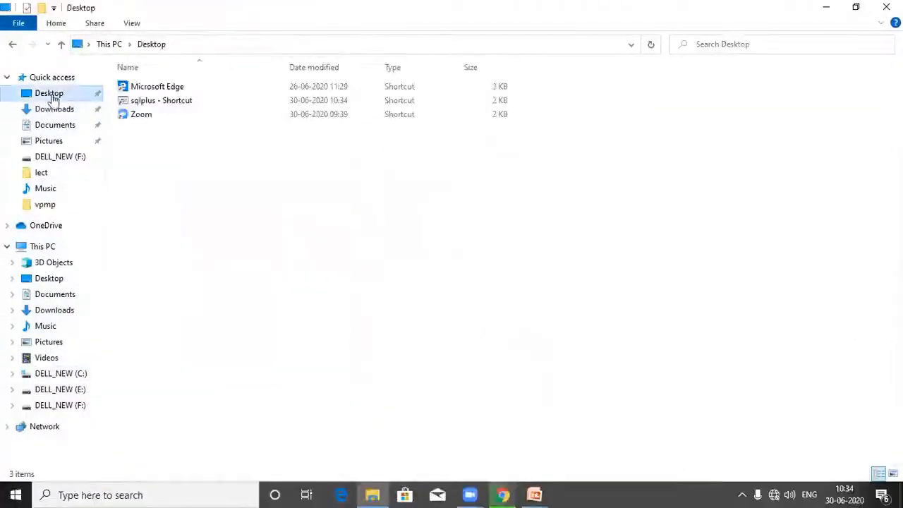
pyautogui.doubleClick(191, 104)
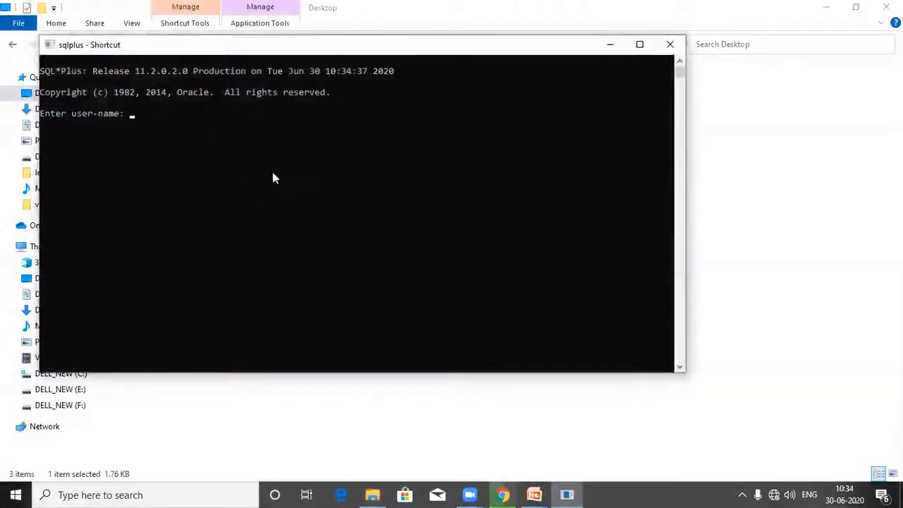
# Set the sqlplus console window's font size to 36 in its properties.
pyautogui.rightClick(216, 48)
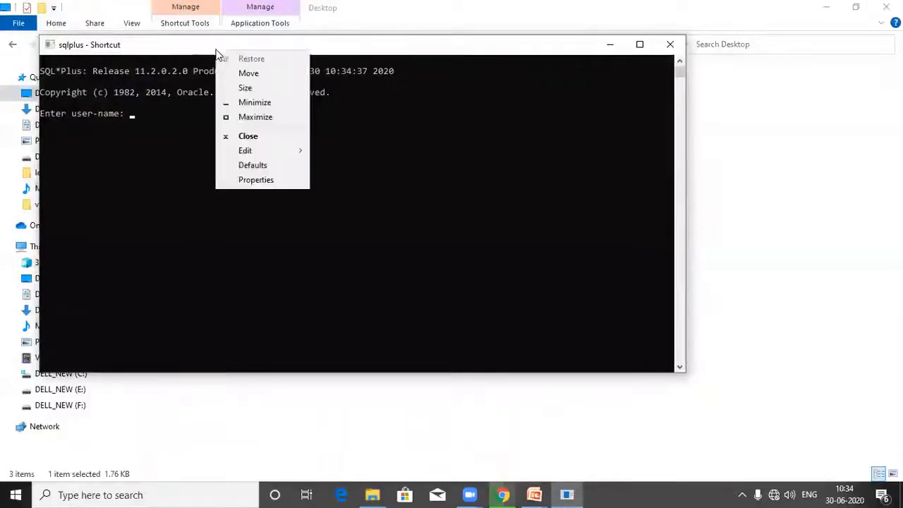
pyautogui.click(255, 181)
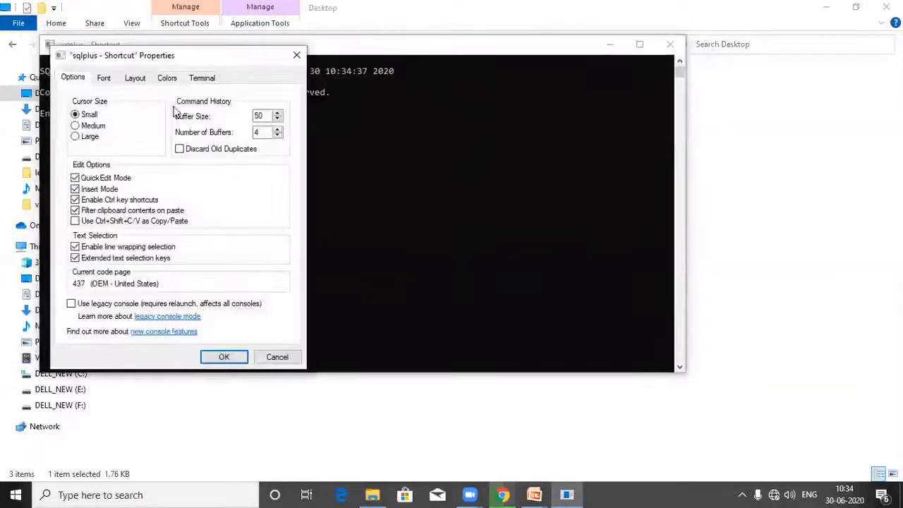
pyautogui.click(108, 79)
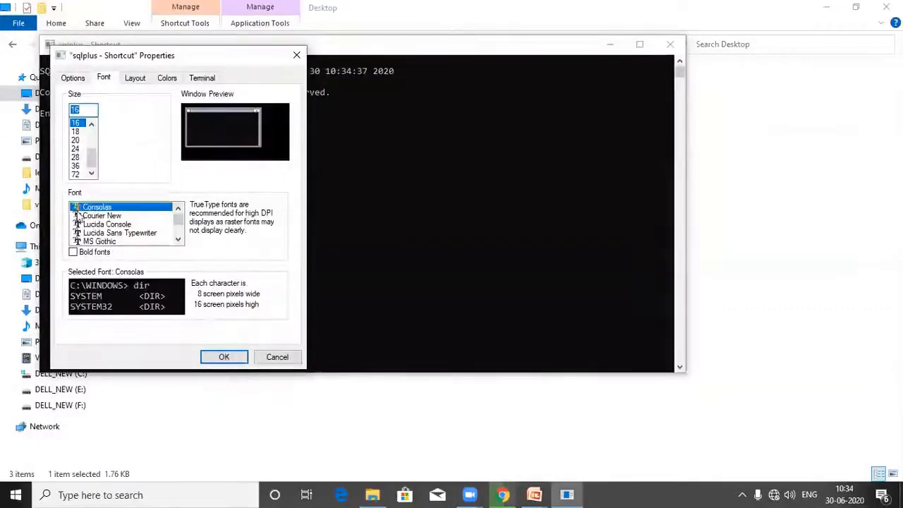
pyautogui.click(77, 157)
pyautogui.click(76, 165)
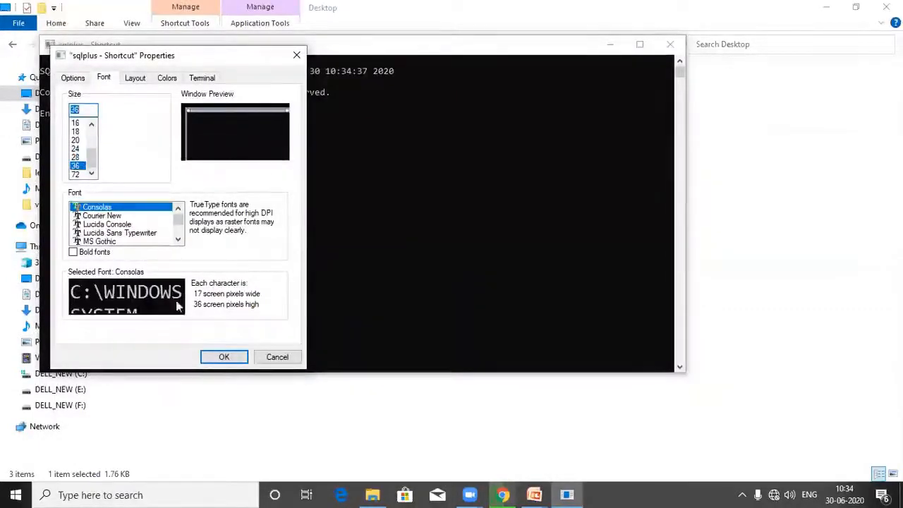
pyautogui.click(238, 358)
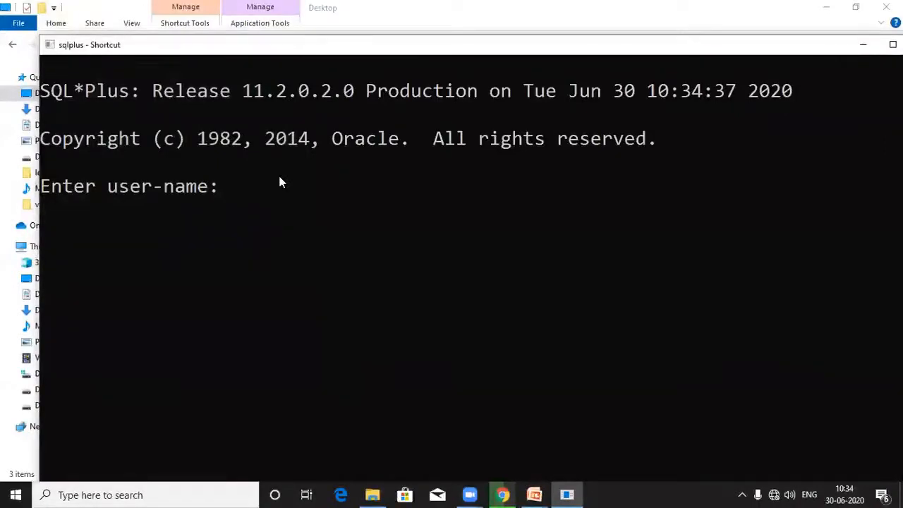
# Log in to SQL*Plus with user name system and enter the account password.
pyautogui.write('system')
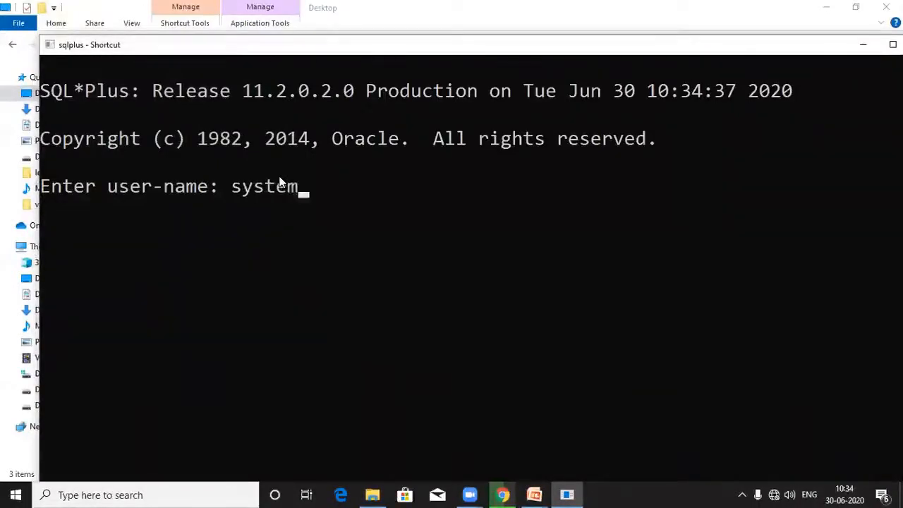
pyautogui.press('Return')
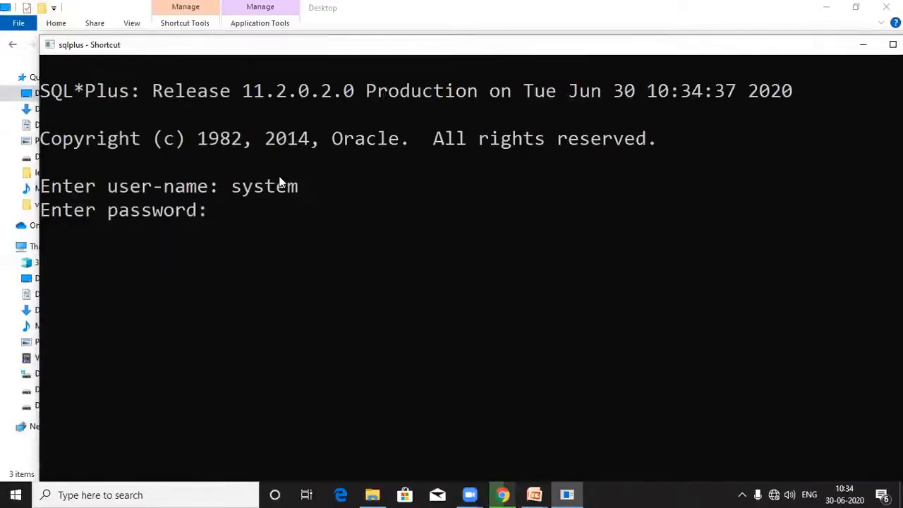
pyautogui.press('Return')
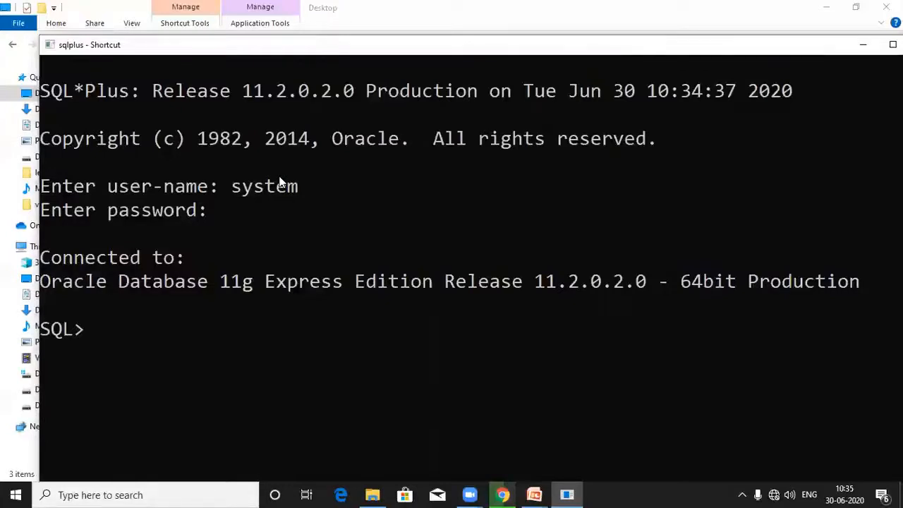
# Begin a create table command for a table named student with a rollno column.
pyautogui.write('create')
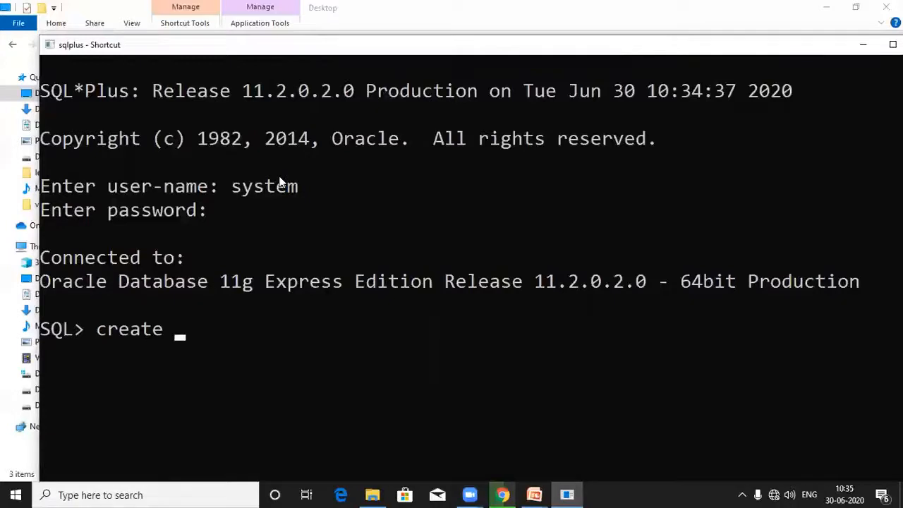
pyautogui.write('table')
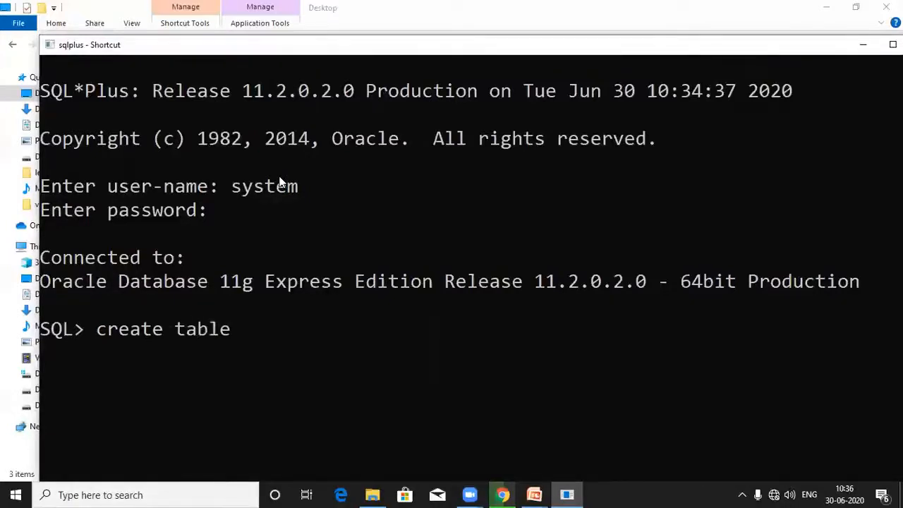
pyautogui.write(' stude')
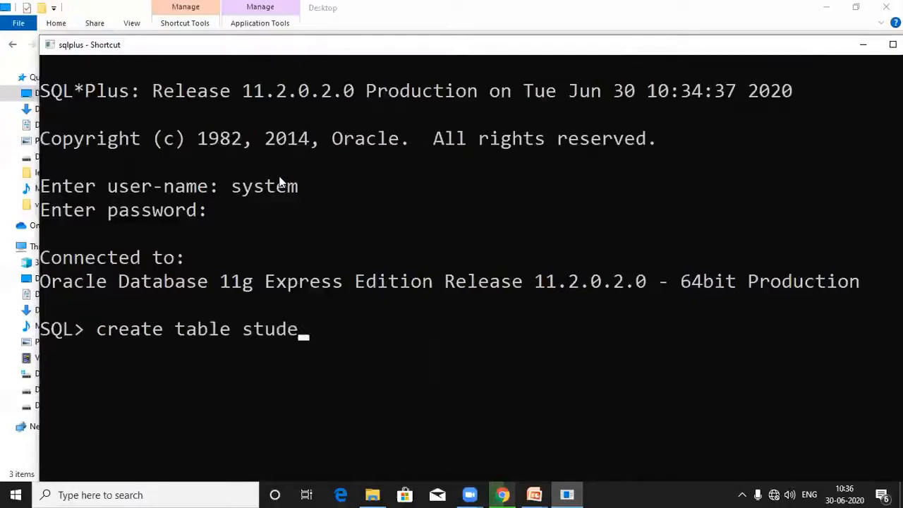
pyautogui.write('nt(')
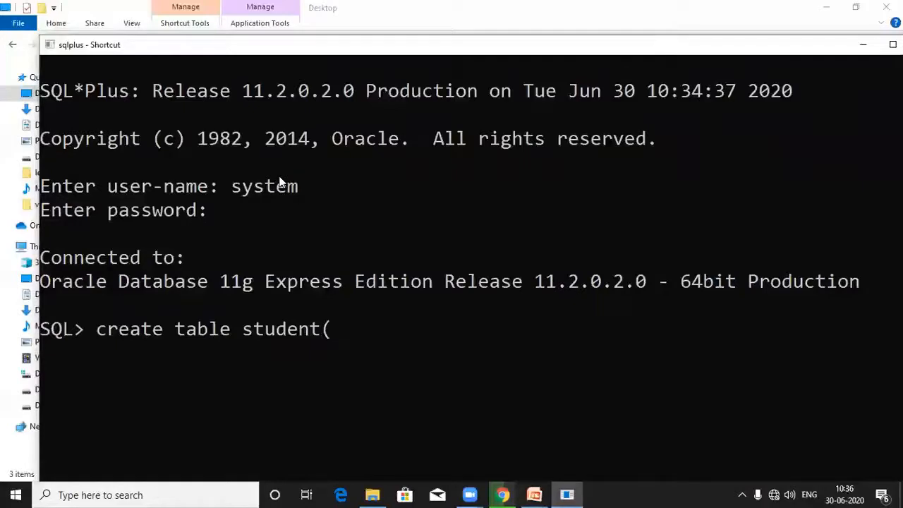
pyautogui.write('rollno')
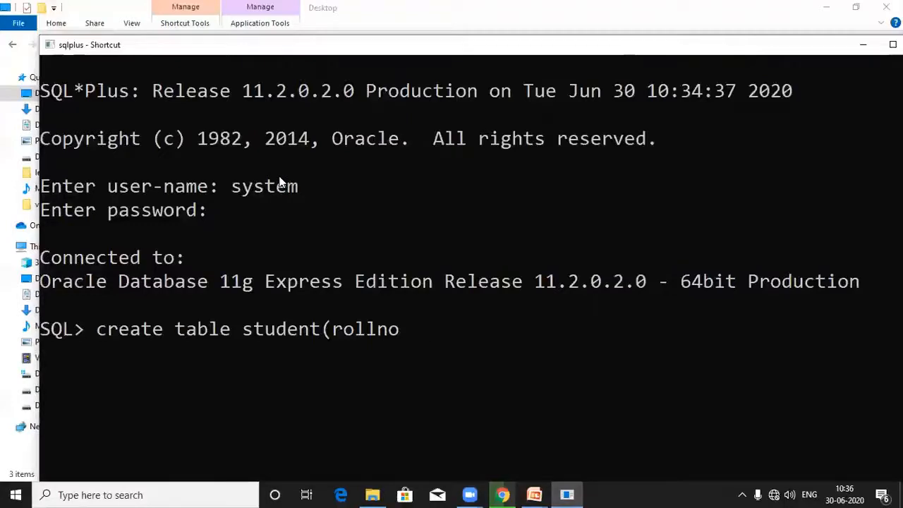
# Change the column name in the command to roll_no.
pyautogui.press('Left')
pyautogui.press('Left')
pyautogui.press('Left')
pyautogui.press('BackSpace')
pyautogui.press('Right')
pyautogui.press('Right')
pyautogui.press('Left')
pyautogui.press('Left')
pyautogui.write('_')
pyautogui.press('Right')
pyautogui.press('Right')
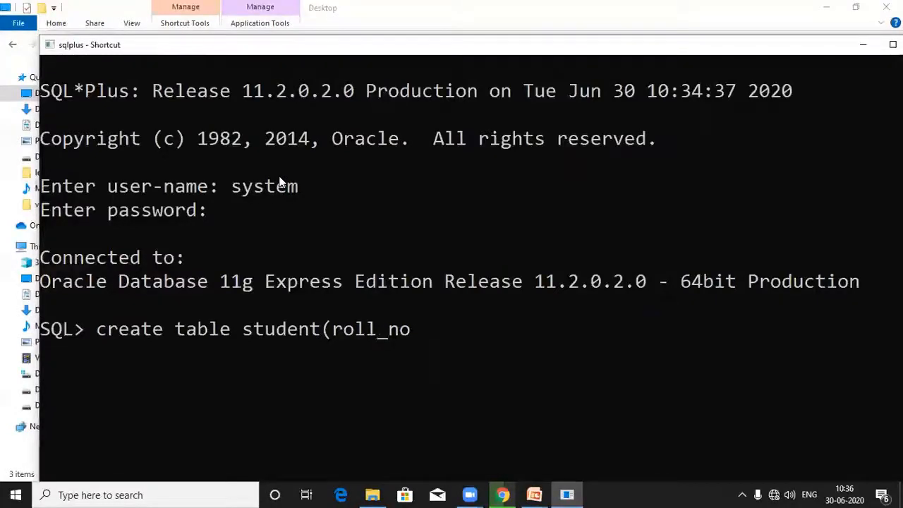
# Define roll_no as a number column and add a name column of type varchar2(10) to the create table command.
pyautogui.write('number')
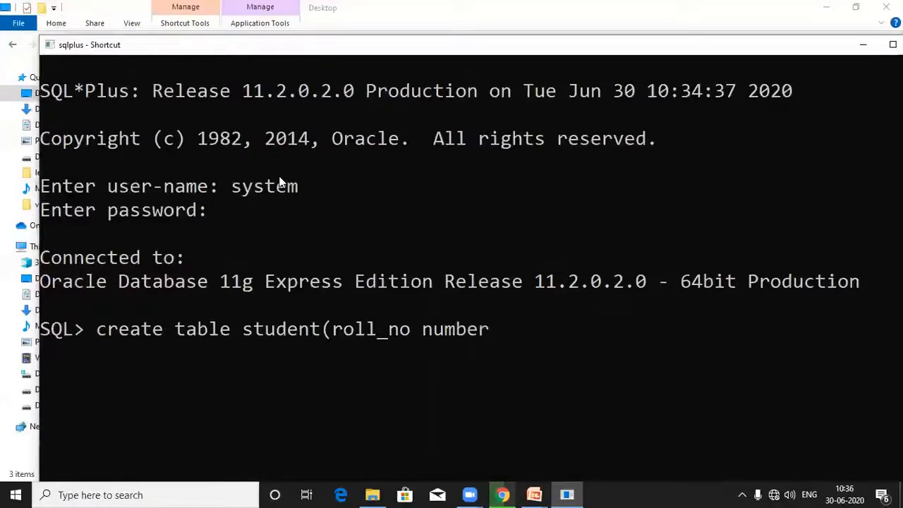
pyautogui.write(',')
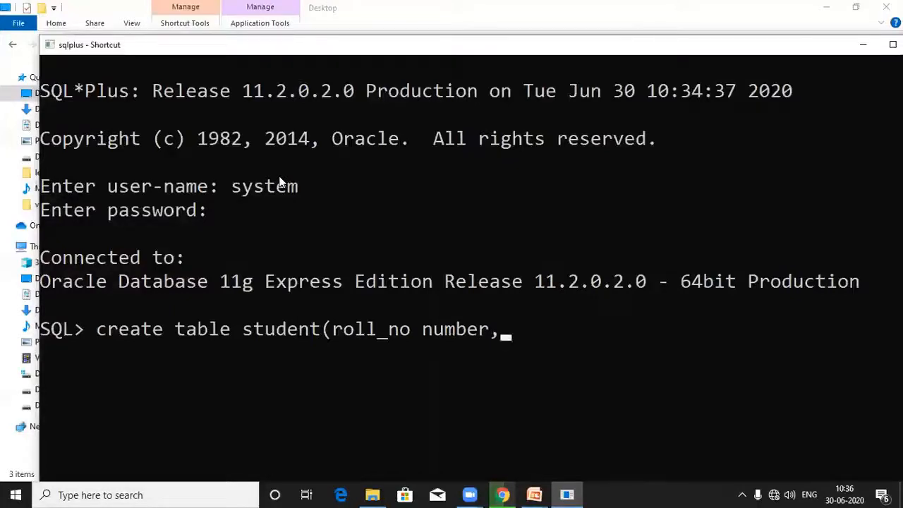
pyautogui.write('name')
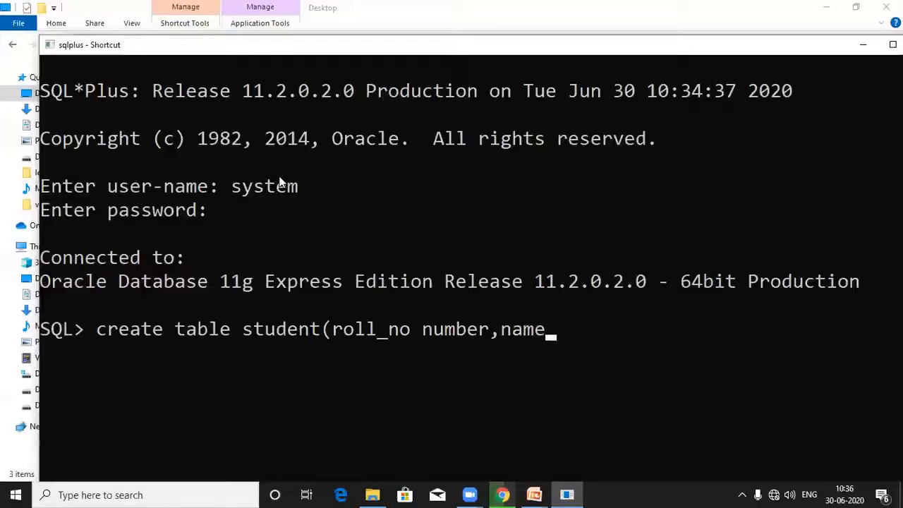
pyautogui.write(' varch')
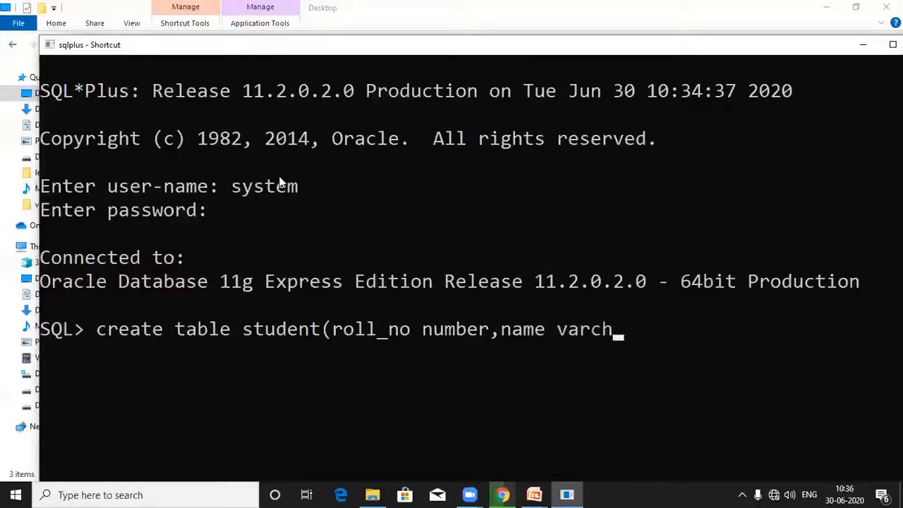
pyautogui.write('ar2(10)')
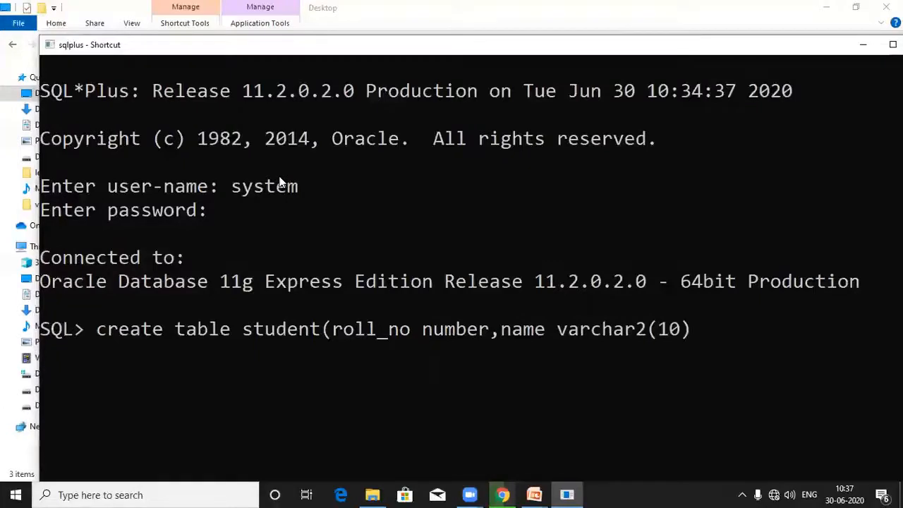
pyautogui.write(',')
pyautogui.write('Bra')
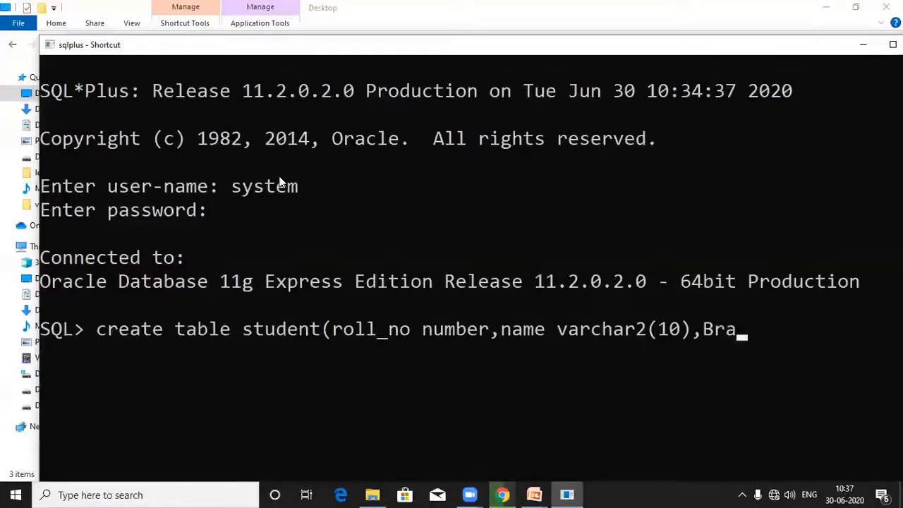
pyautogui.write('nch var')
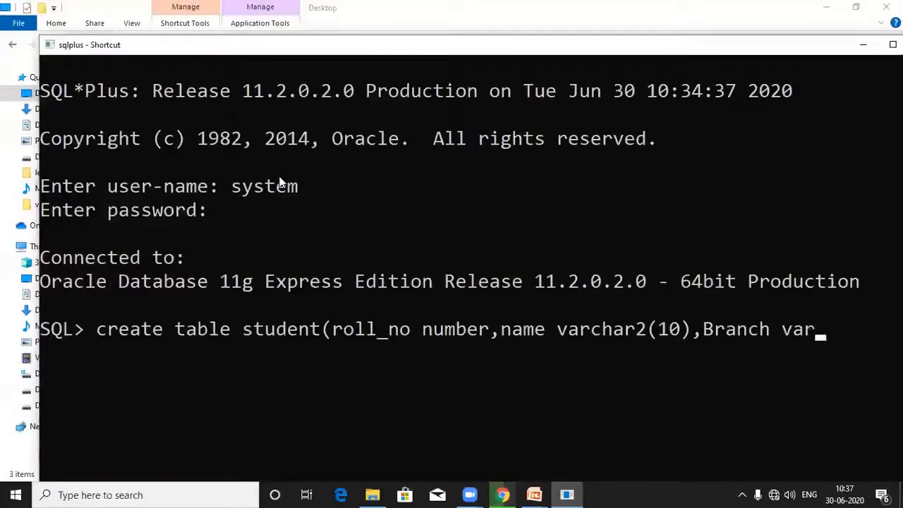
pyautogui.write('char2(')
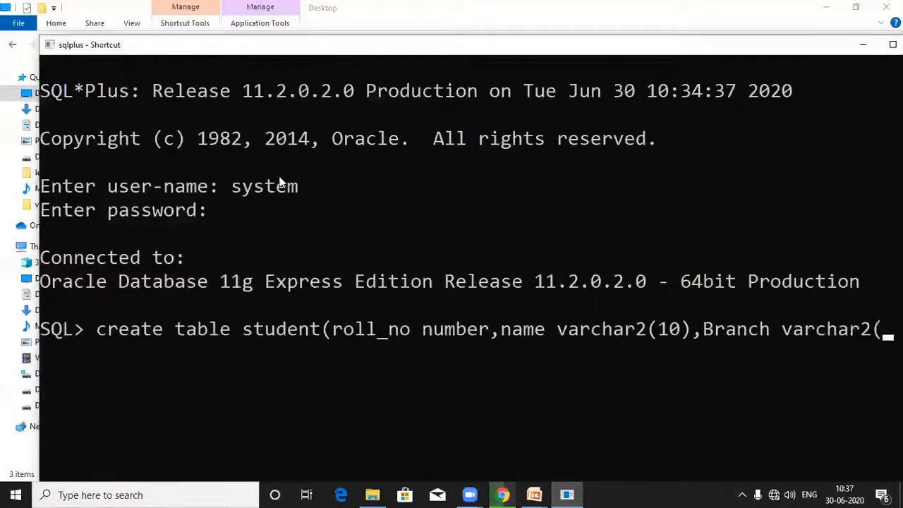
pyautogui.write('10;')
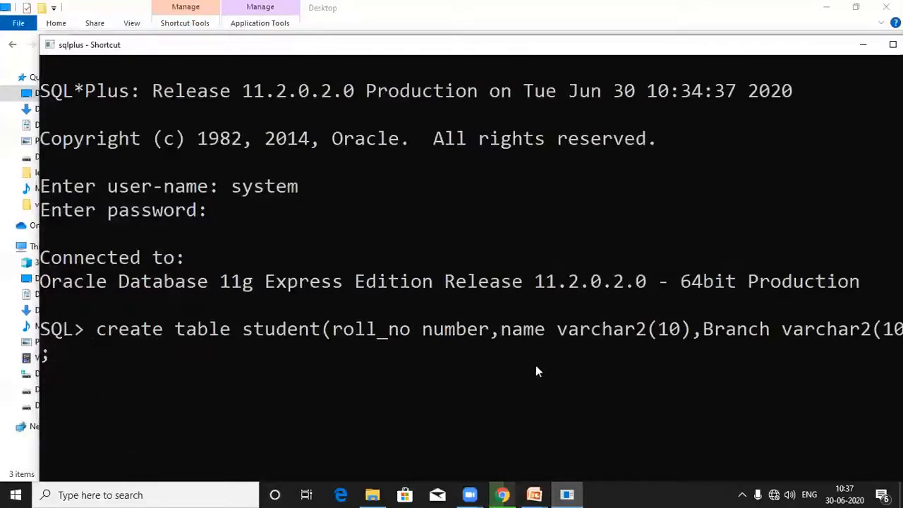
# Add a Branch column of type varchar2(10), close the command and execute it to create the student table.
pyautogui.press('Return')
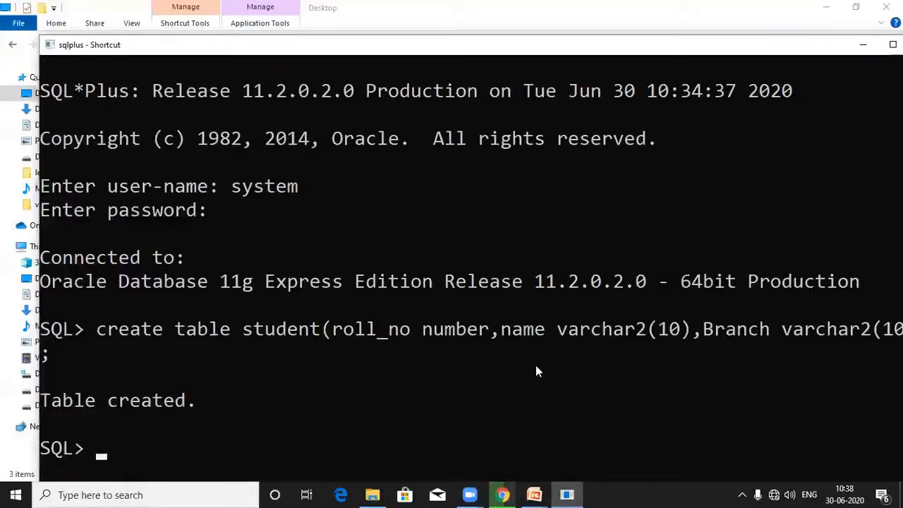
# Begin an alter table command on the student table.
pyautogui.write('alat')
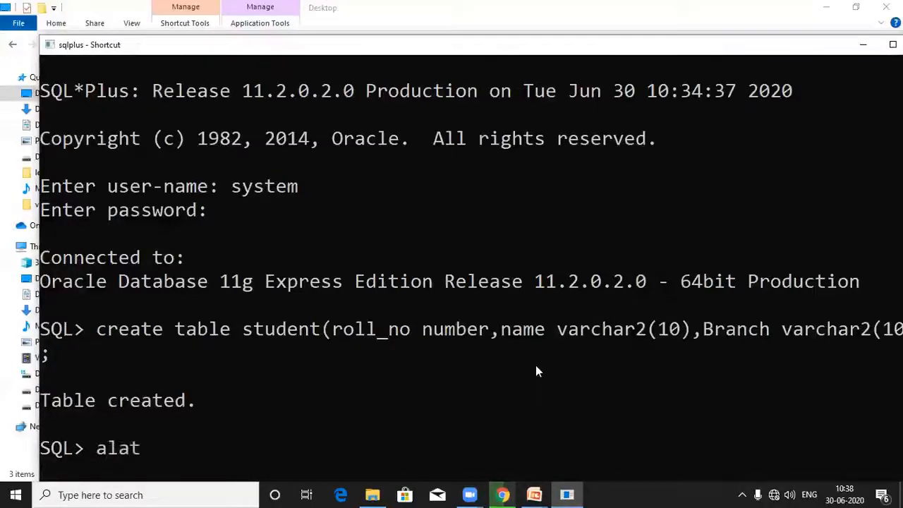
pyautogui.press('BackSpace')
pyautogui.press('BackSpace')
pyautogui.write('ter tabl')
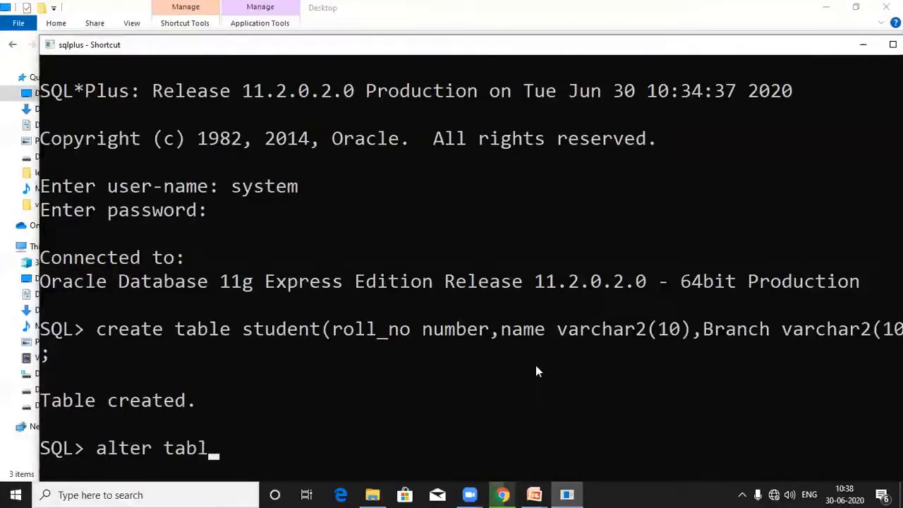
pyautogui.write('e student')
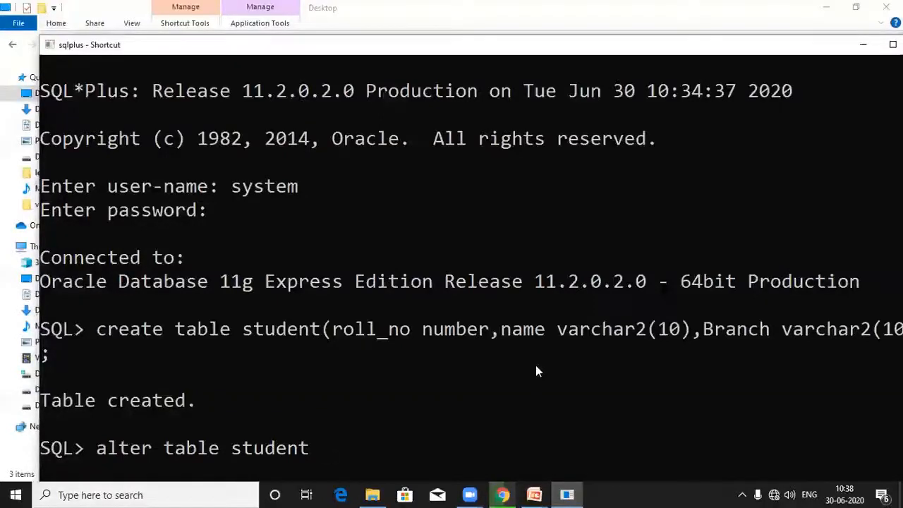
# Modify the branch column to varchar2(15) and execute the alter table command.
pyautogui.write('modify')
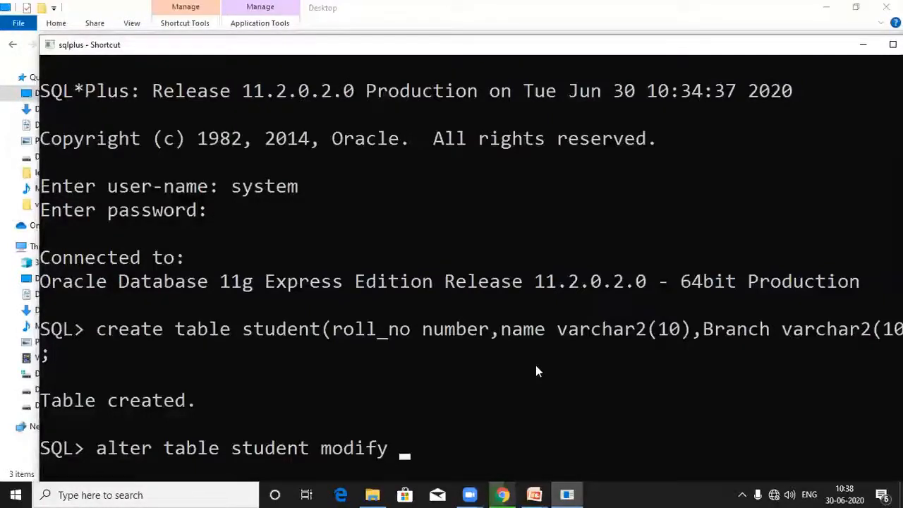
pyautogui.write(' branch v')
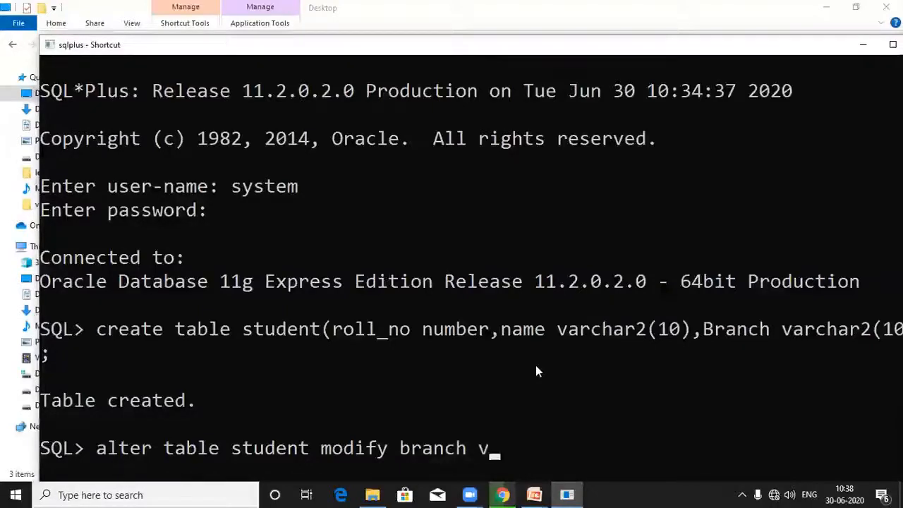
pyautogui.write('archar')
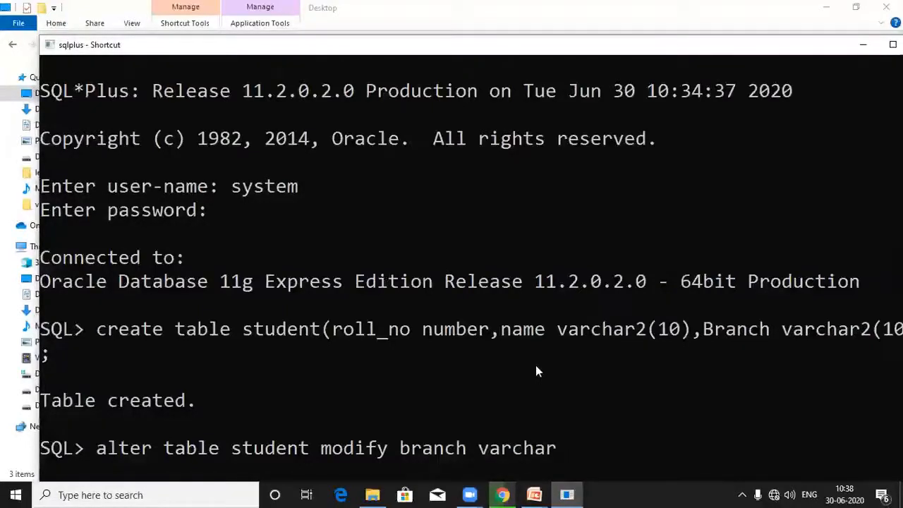
pyautogui.write('2(15)')
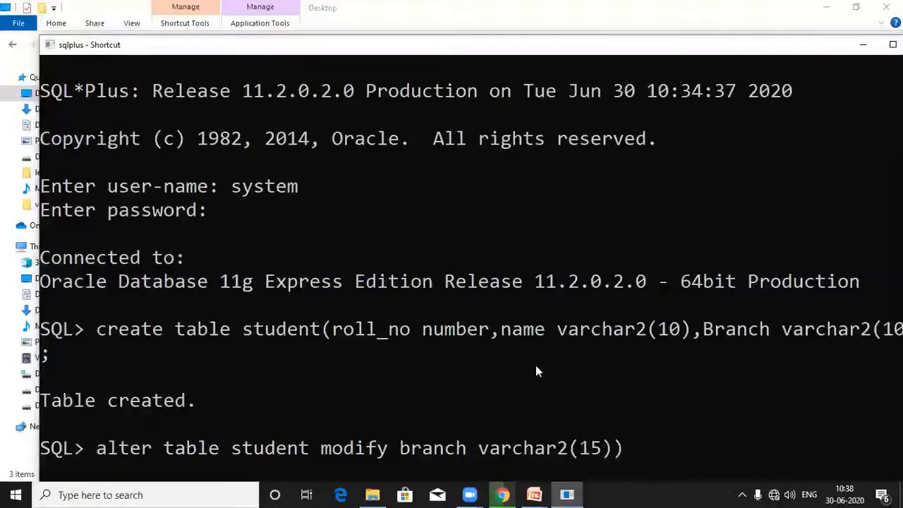
pyautogui.write(';')
pyautogui.press('Return')
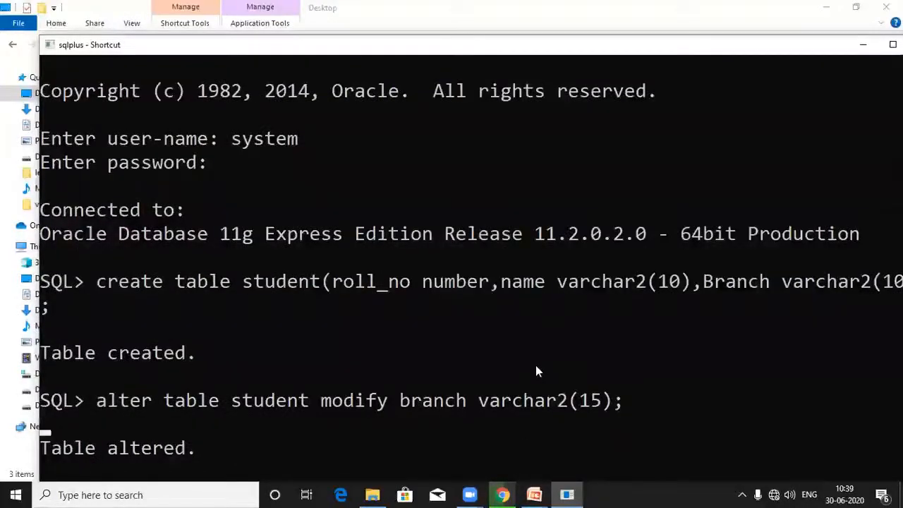
# Describe the student table to inspect its column names and types.
pyautogui.scroll(-3, 440, 366)
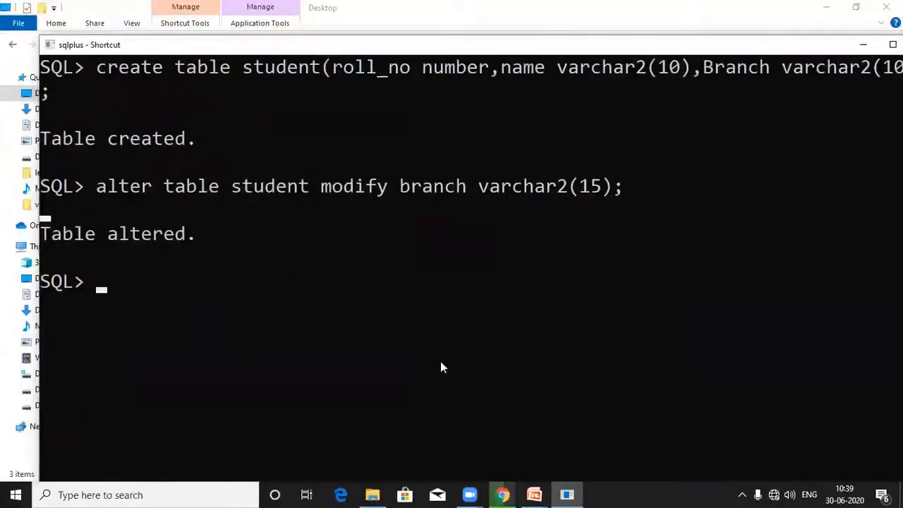
pyautogui.scroll(1, 443, 366)
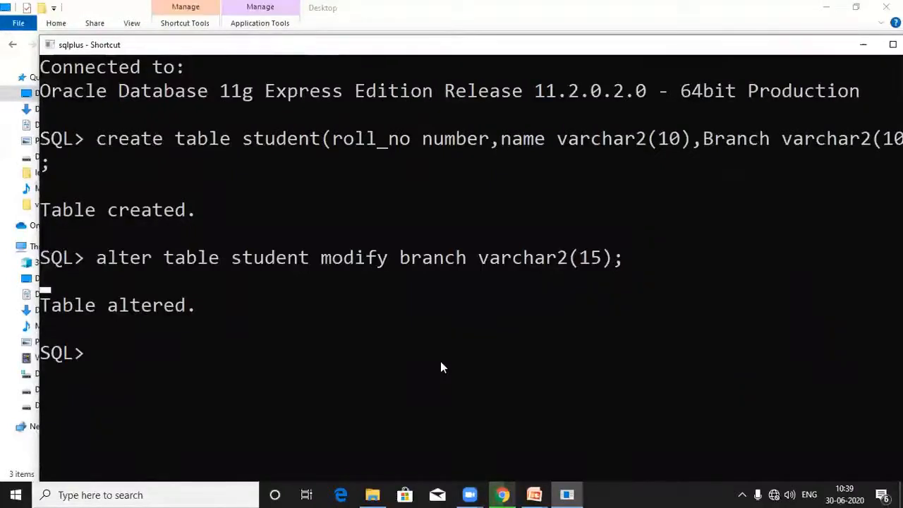
pyautogui.write('desc')
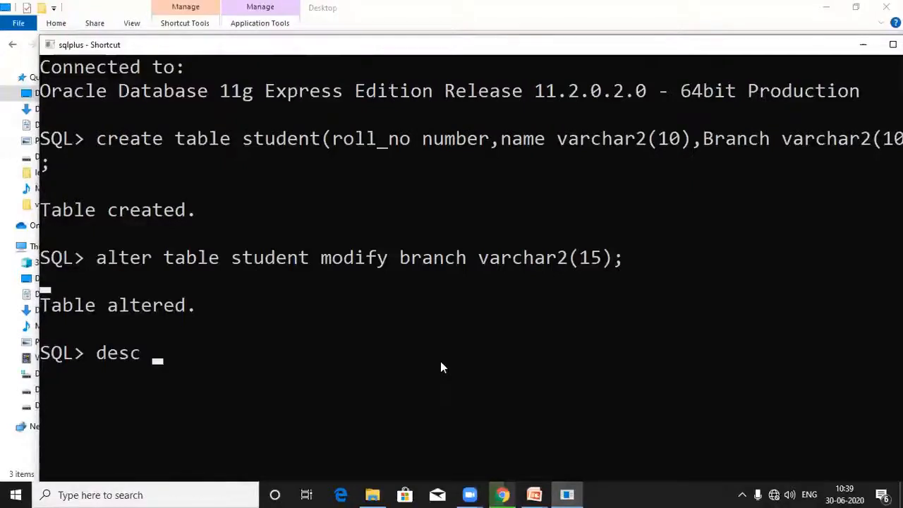
pyautogui.write('S')
pyautogui.press('BackSpace')
pyautogui.write('studen')
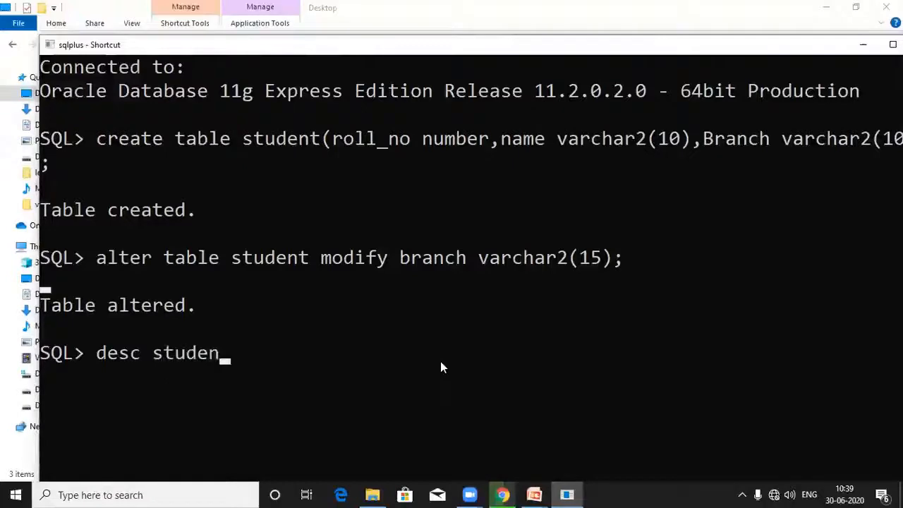
pyautogui.write('t;')
pyautogui.press('Return')
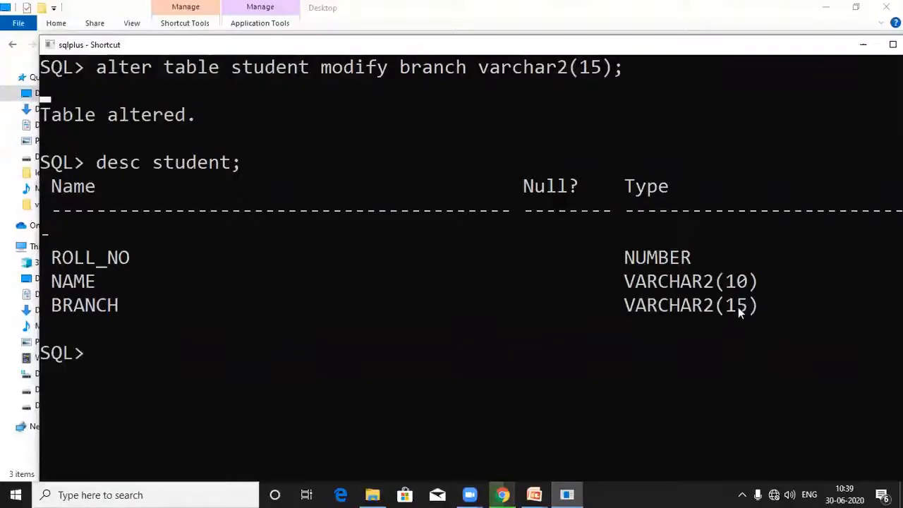
pyautogui.scroll(3, 541, 340)
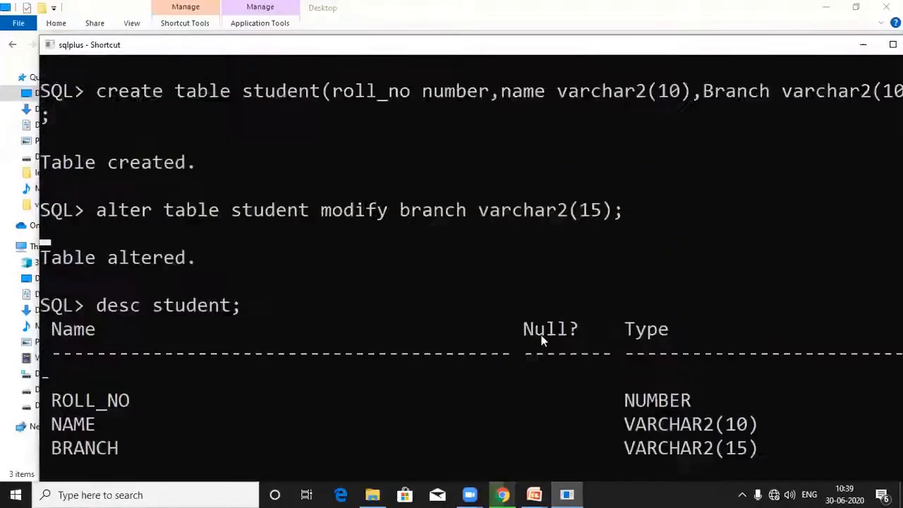
pyautogui.scroll(-3, 541, 341)
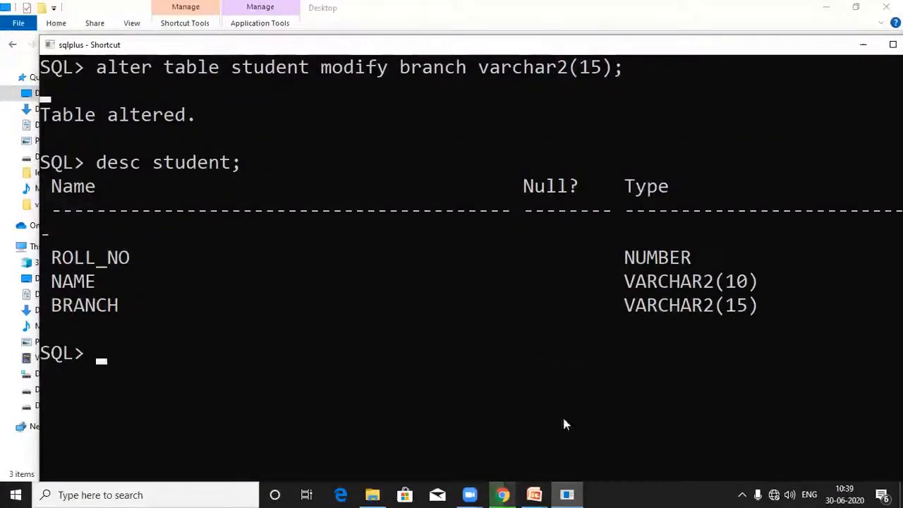
pyautogui.moveTo(534, 495)
pyautogui.click(602, 433)
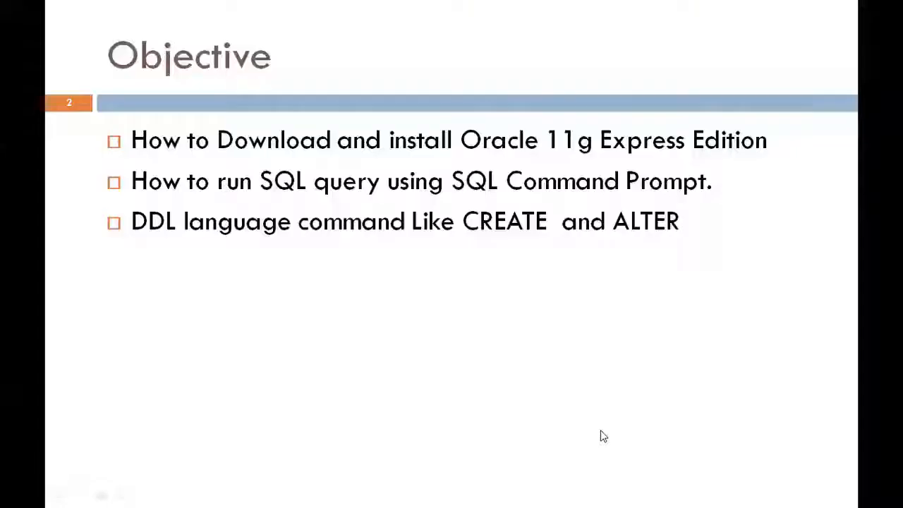
pyautogui.click(603, 436)
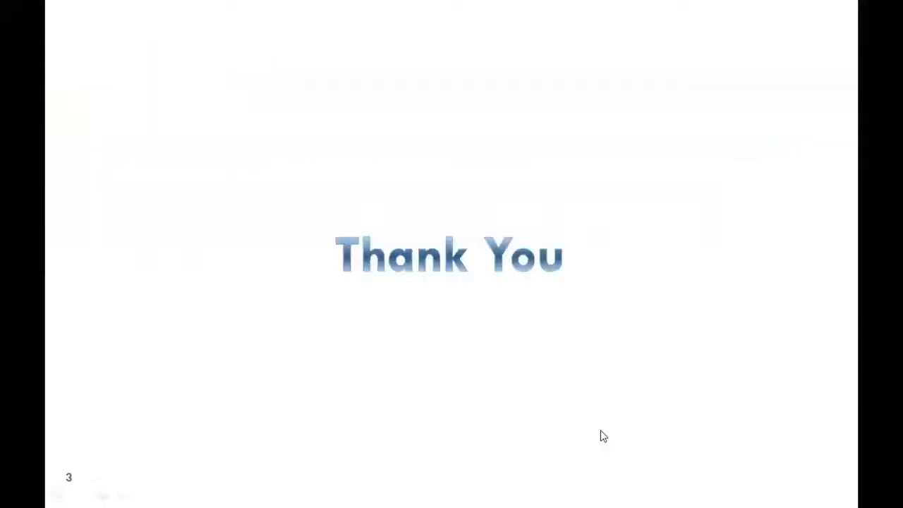